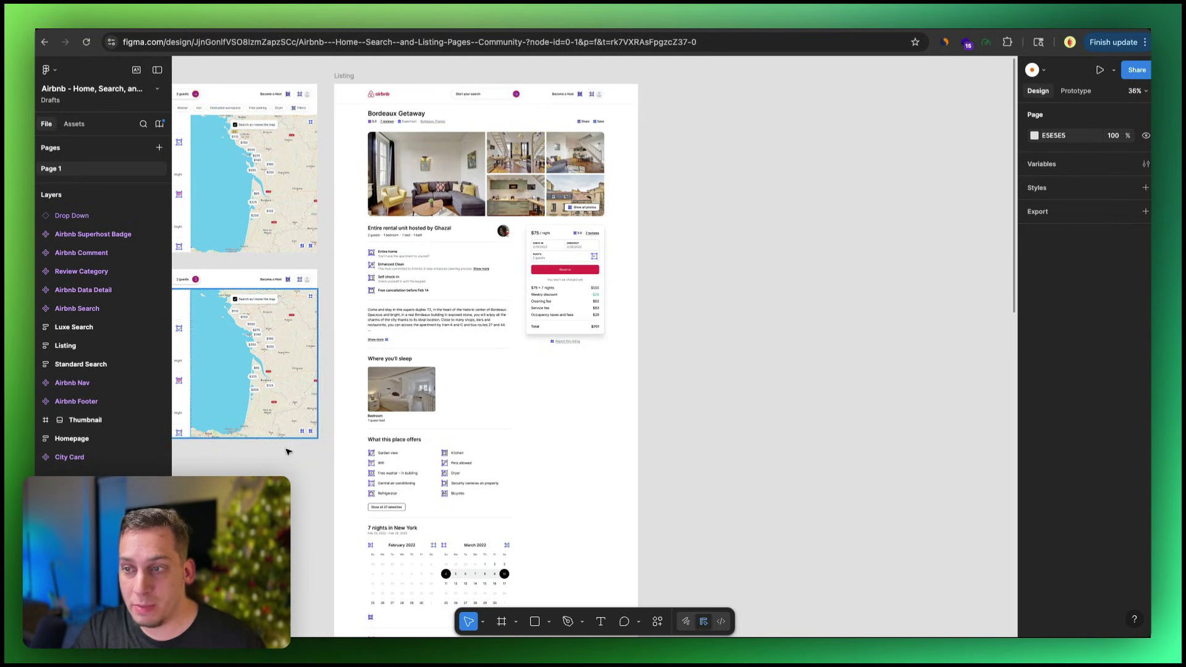
# Scroll to the Listing frame's reviews section with the 5.0 rating, category scores and guest comments.
pyautogui.scroll(-2, 336, 438)
pyautogui.scroll(-5, 335, 438)
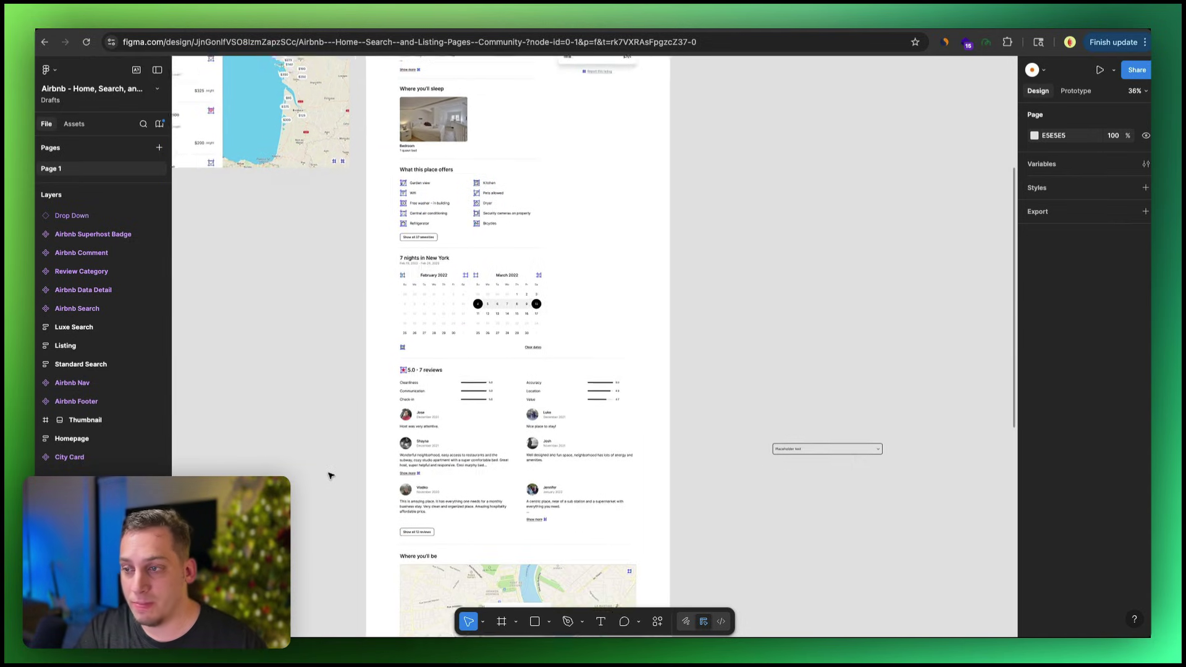
pyautogui.scroll(3, 457, 401)
pyautogui.scroll(4, 459, 398)
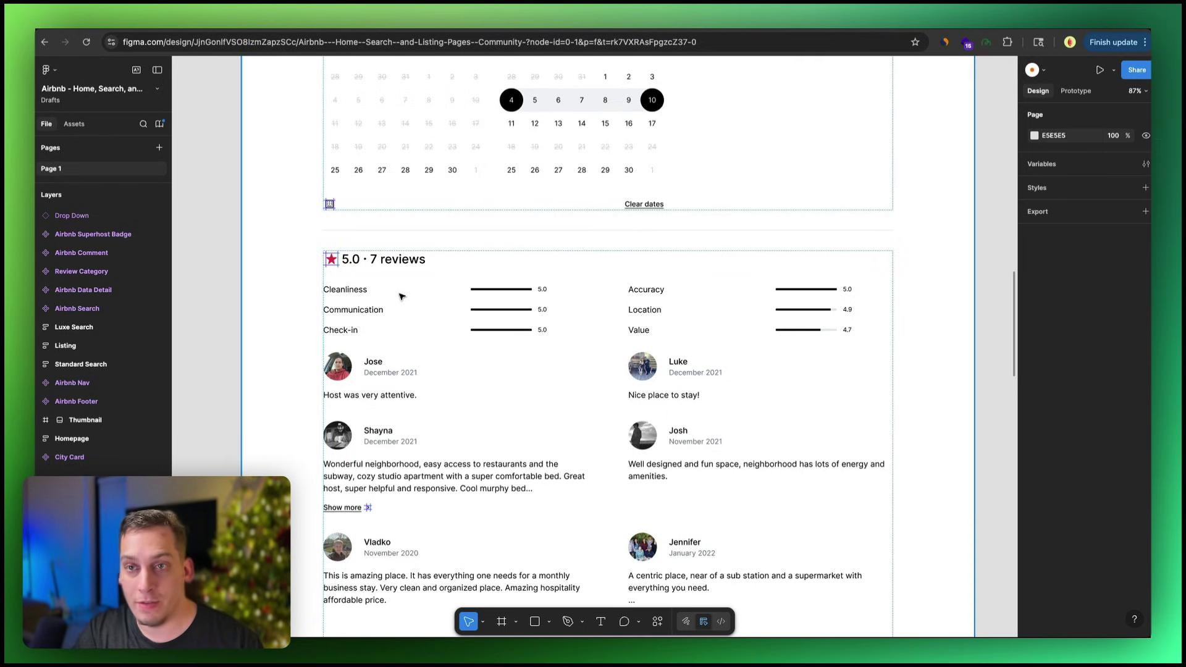
pyautogui.scroll(-3, 401, 296)
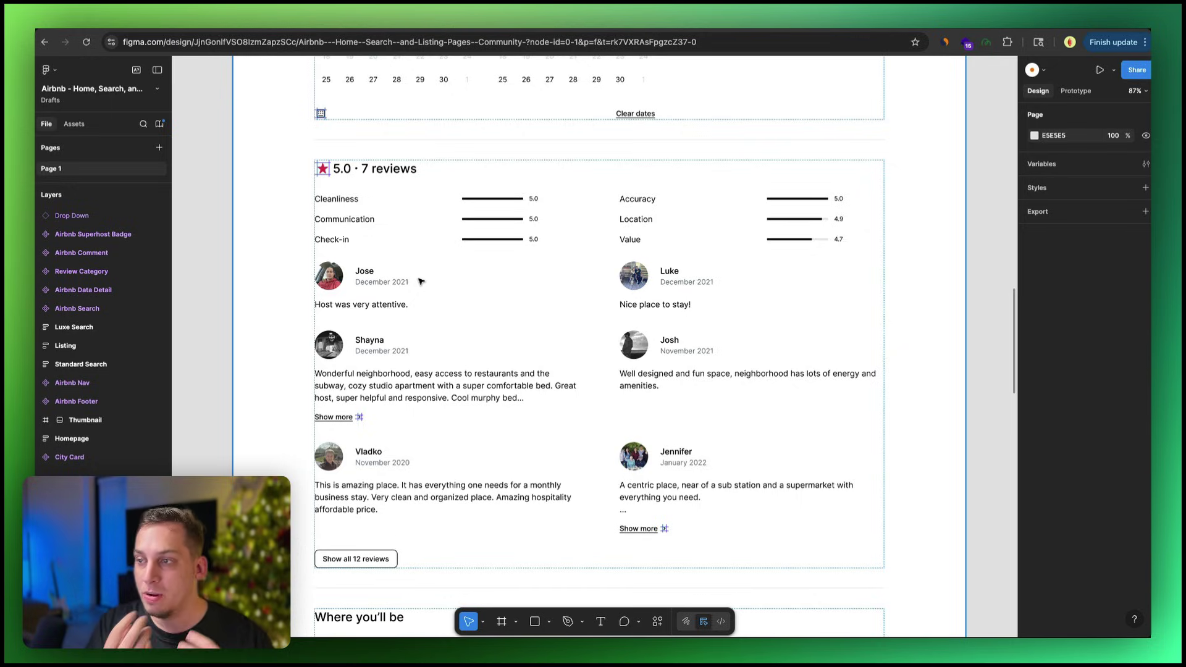
# Browse the Airbnb UI Kit file's Callout and Reviews pages.
pyautogui.click(309, 31)
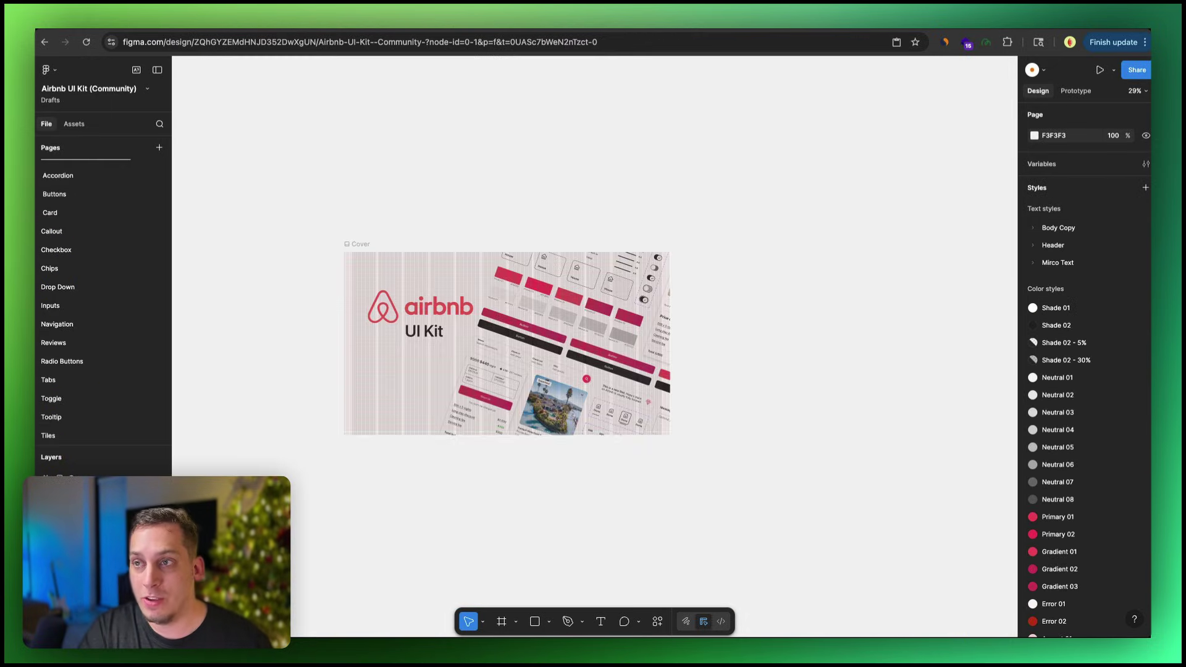
pyautogui.click(77, 231)
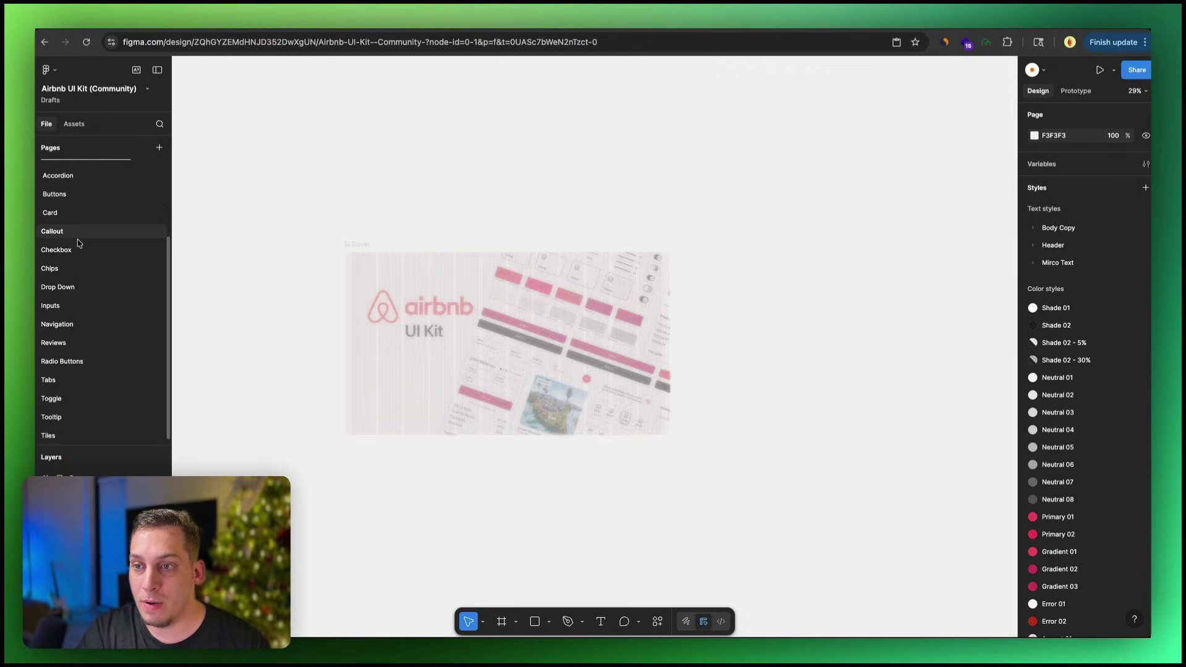
pyautogui.click(64, 345)
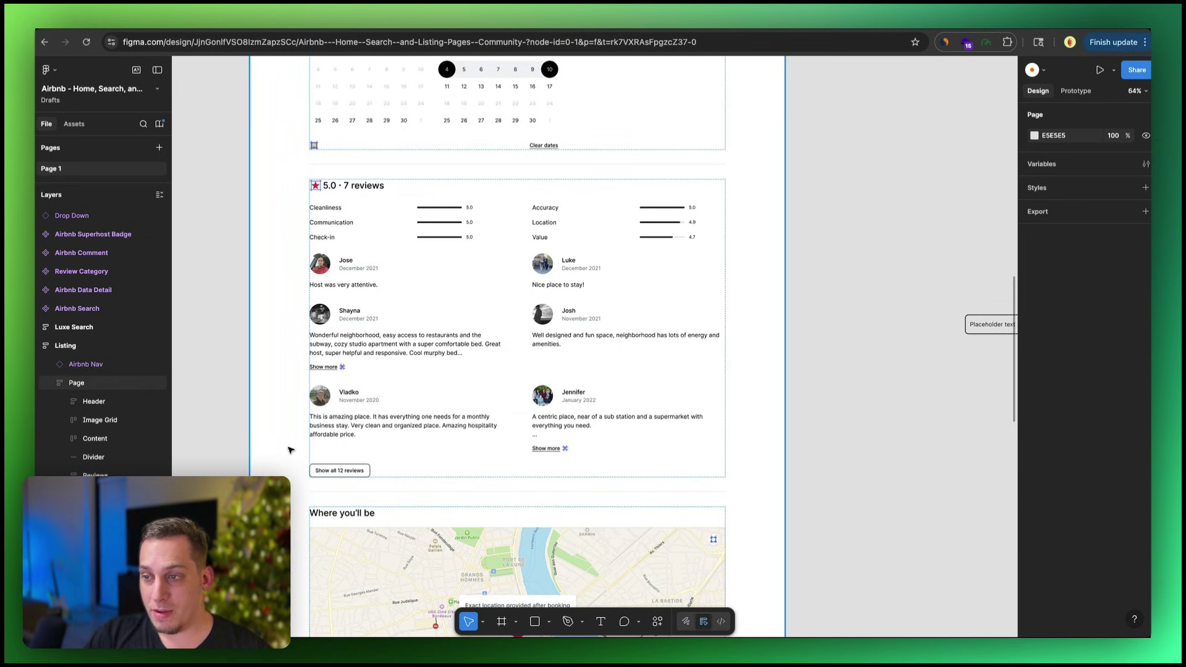
# Drill into the listing's review grid and select a single guest comment card.
pyautogui.doubleClick(364, 413)
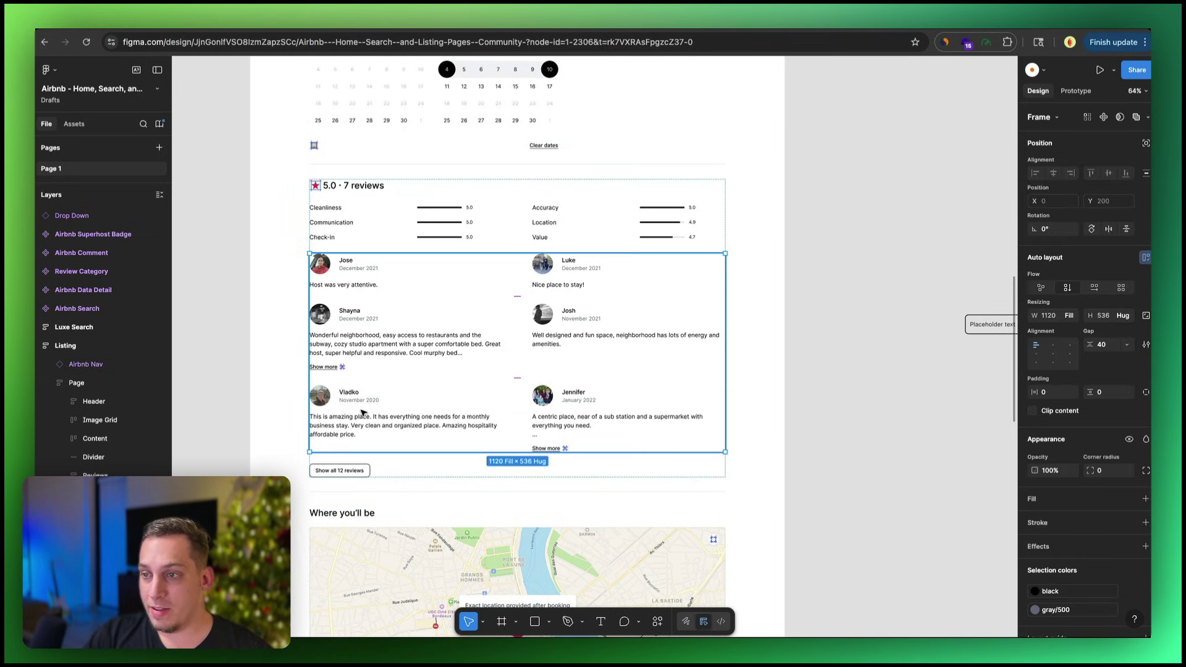
pyautogui.keyDown('ctrl'); pyautogui.scroll(5, 345, 333); pyautogui.keyUp('ctrl')
pyautogui.click(345, 332)
pyautogui.click(346, 318)
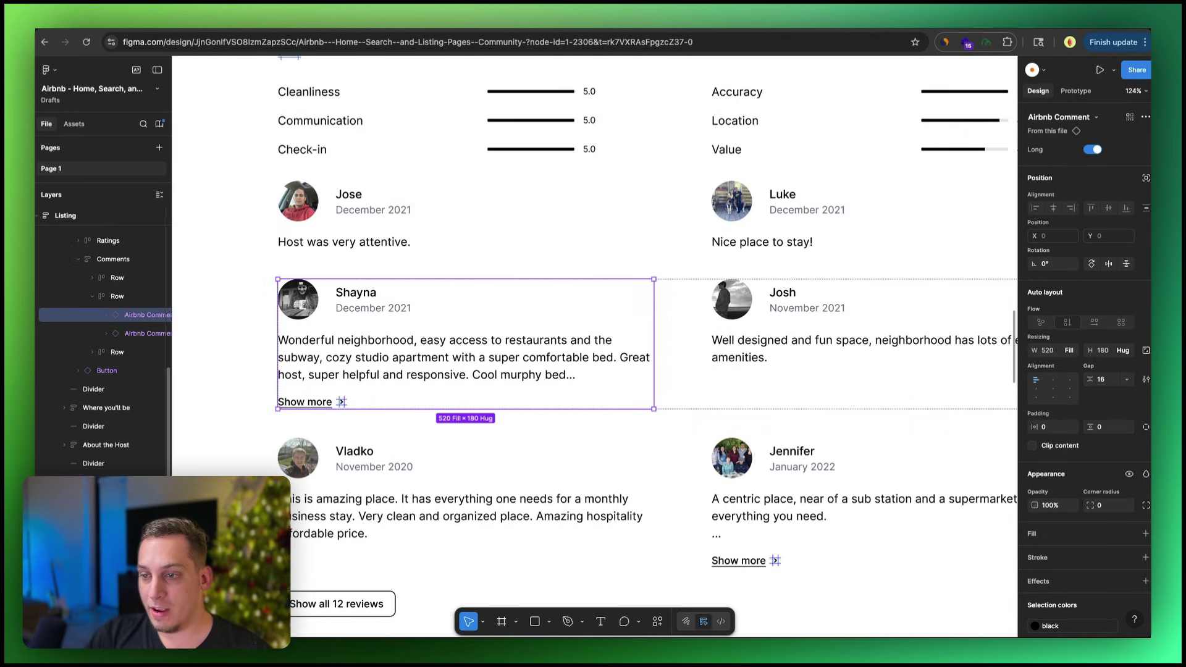
pyautogui.hscroll(3, 123, 383)
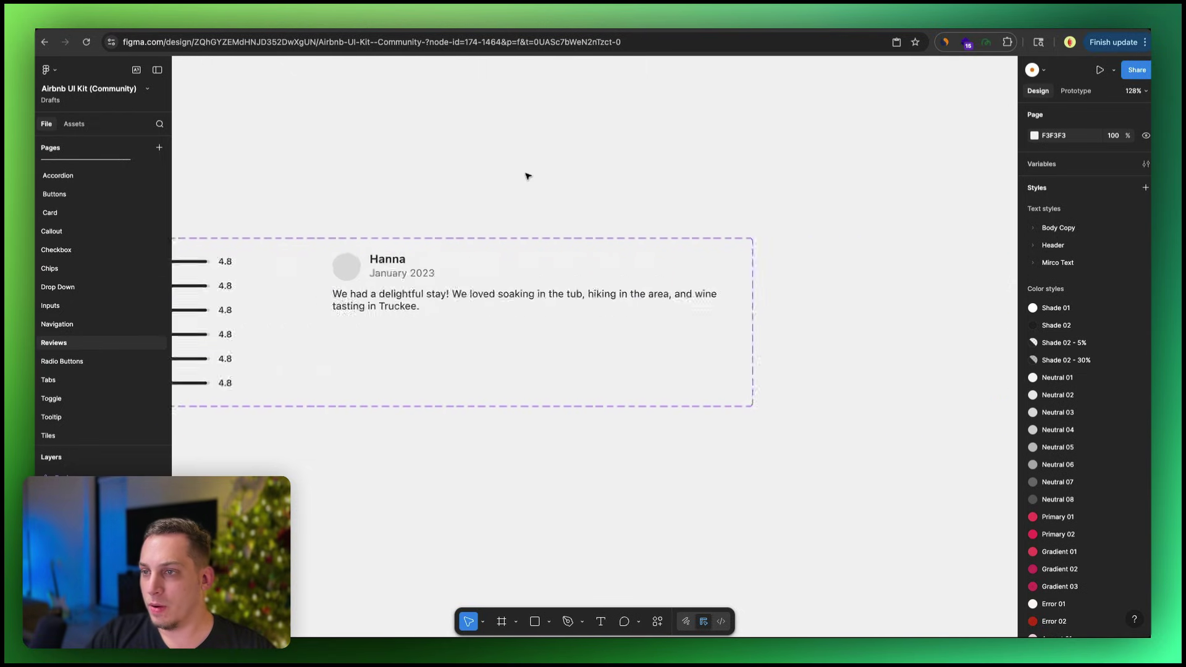
pyautogui.scroll(-5, 527, 177)
pyautogui.hscroll(-2, 401, 197)
# Zoom in to fit the UI Kit's guest comment card.
pyautogui.click(505, 229)
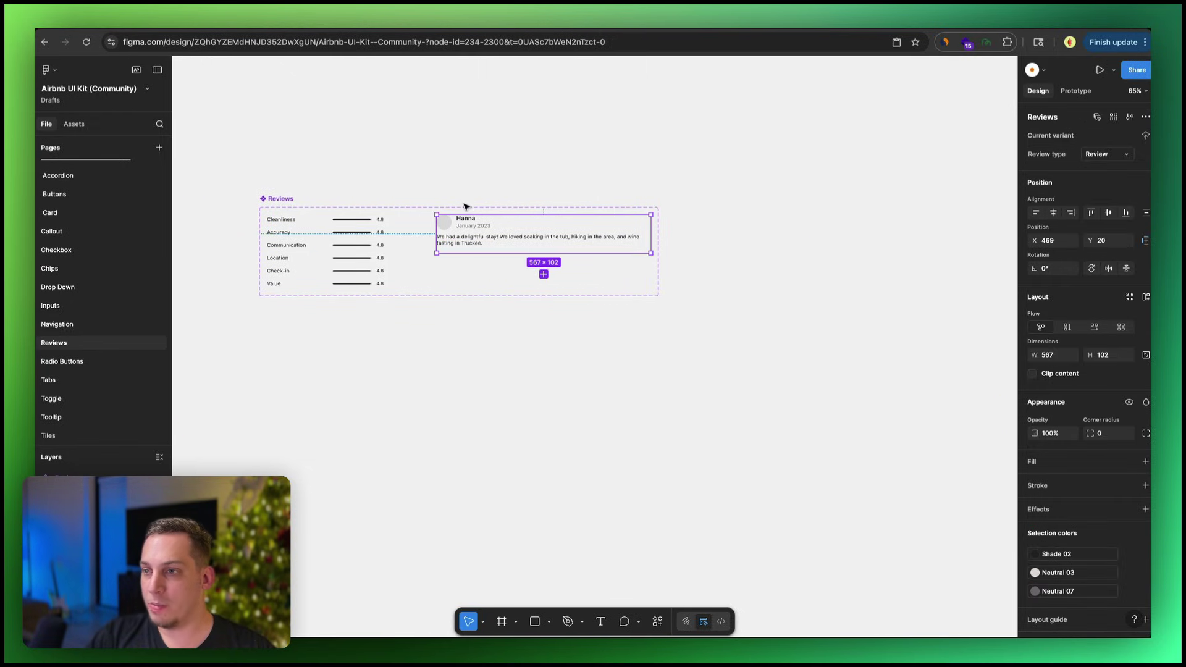
pyautogui.hotkey('shift', '2')
pyautogui.scroll(1, 511, 204)
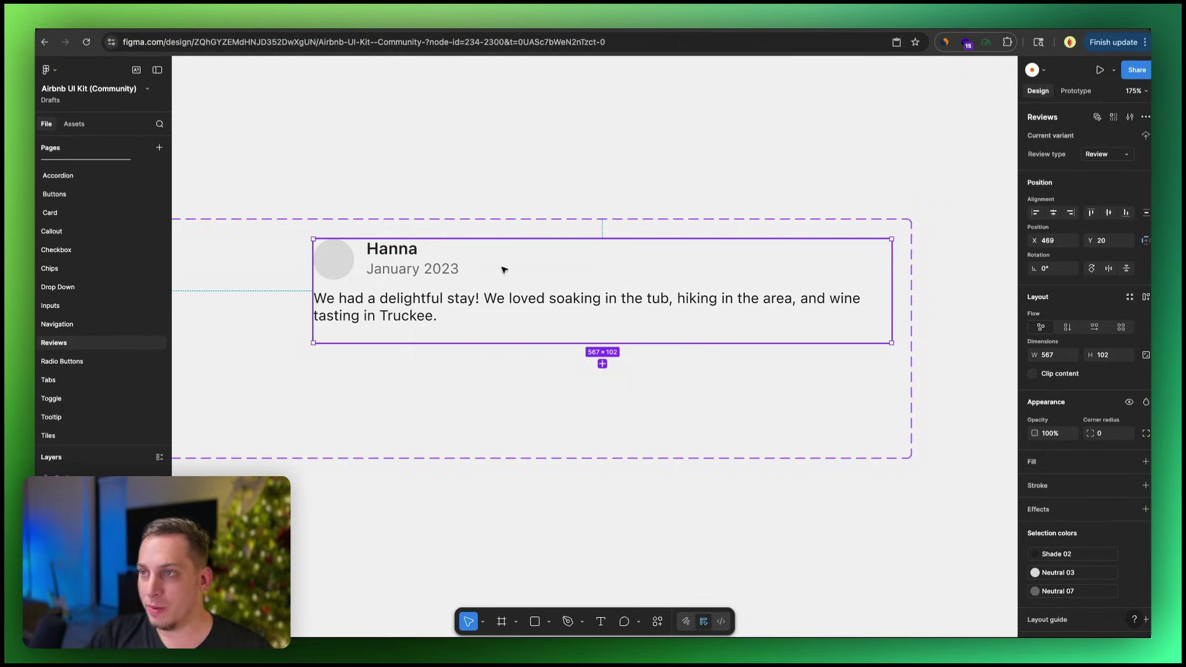
pyautogui.hotkey('ctrl', 'Tab')
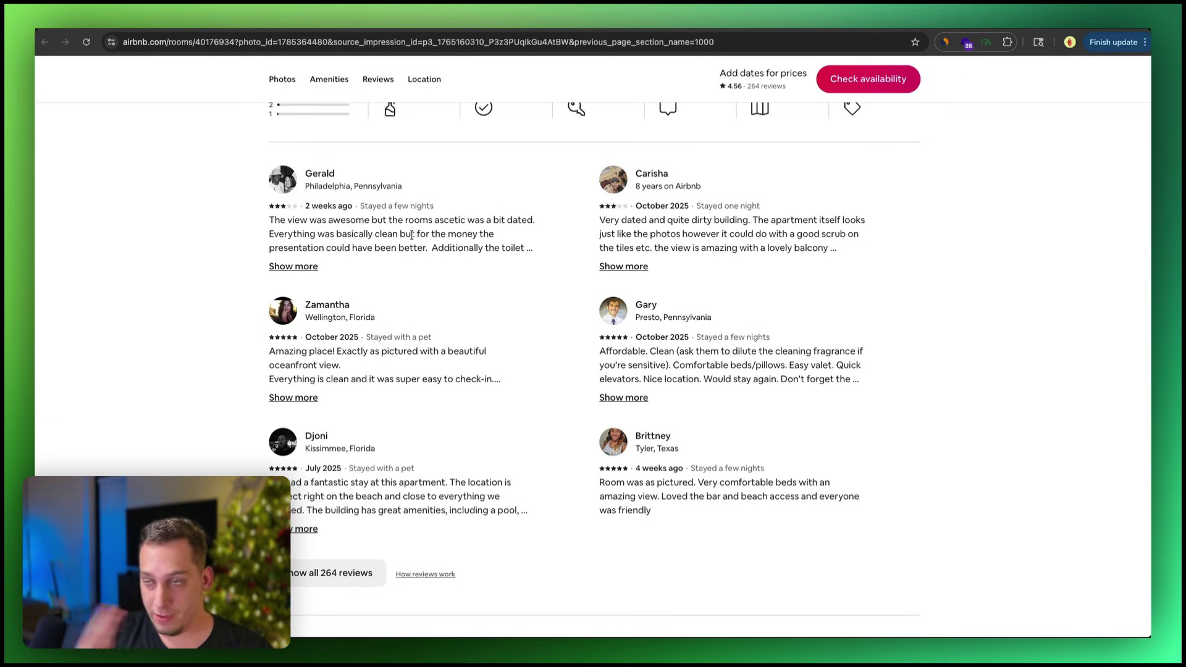
# Capture the first Airbnb guest review with MagicPath Web Capture and copy it as a component.
pyautogui.click(987, 42)
pyautogui.click(892, 155)
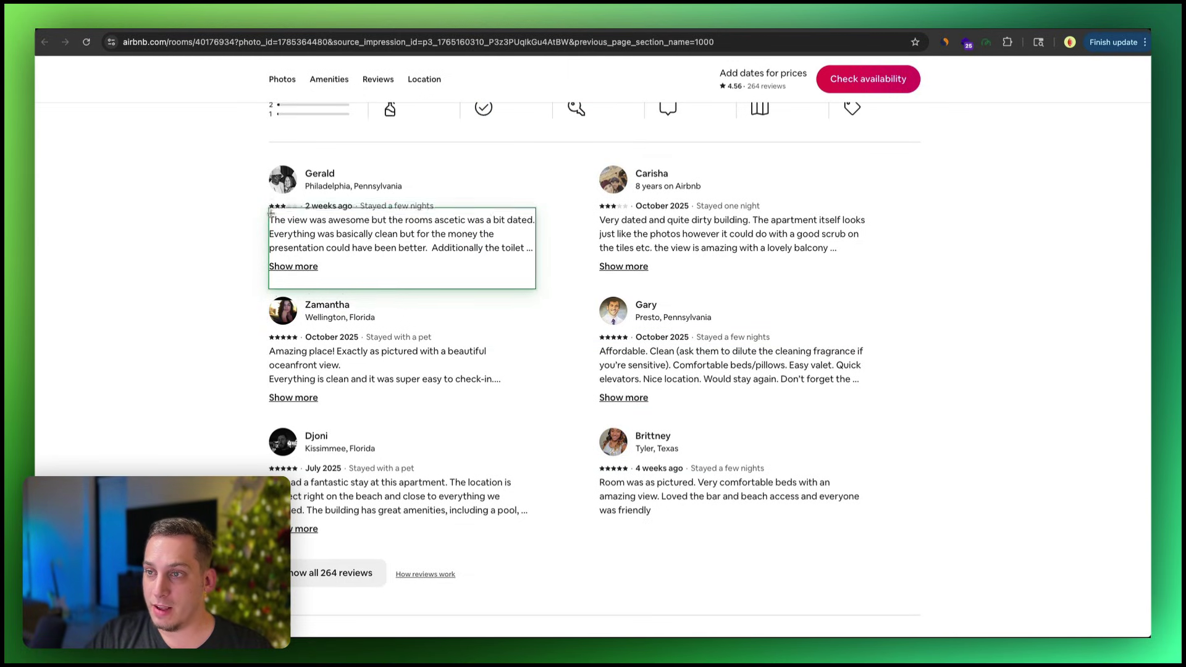
pyautogui.click(271, 216)
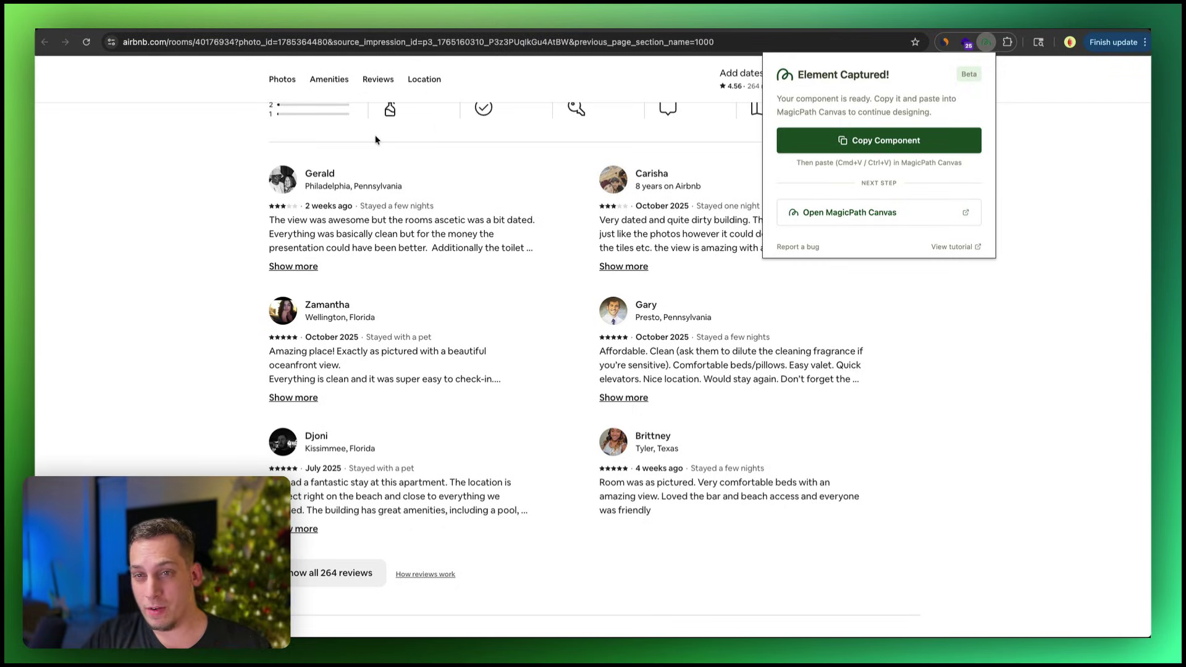
pyautogui.click(895, 143)
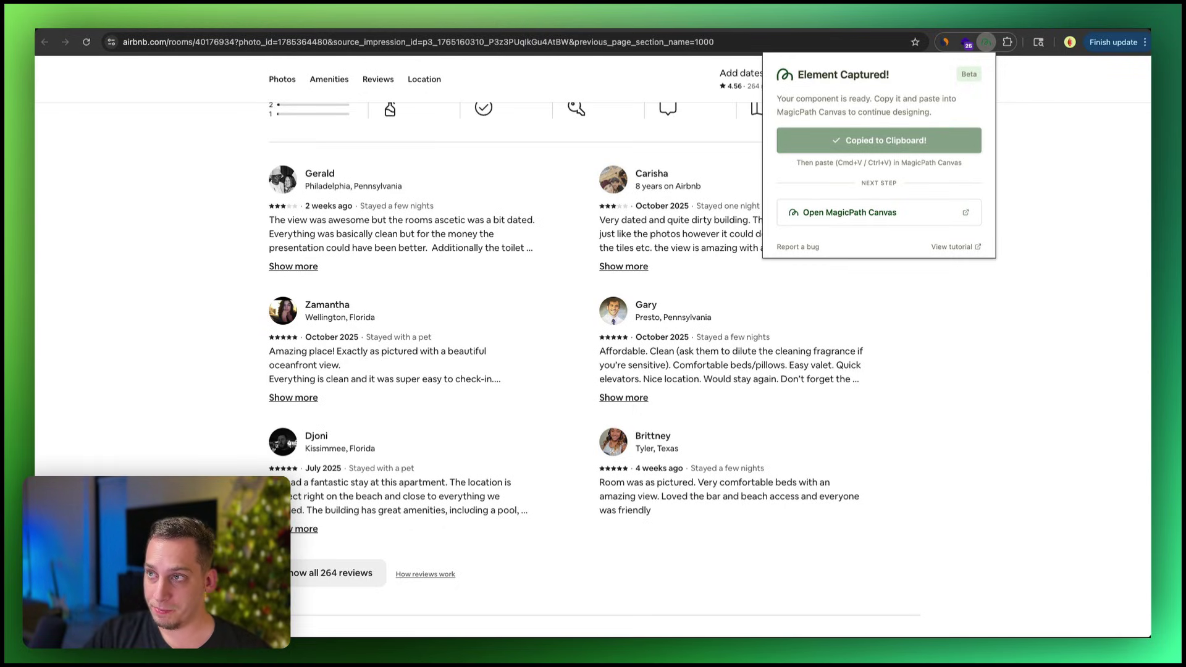
# Paste the captured review into MagicPath as a Review Card component.
pyautogui.click(849, 212)
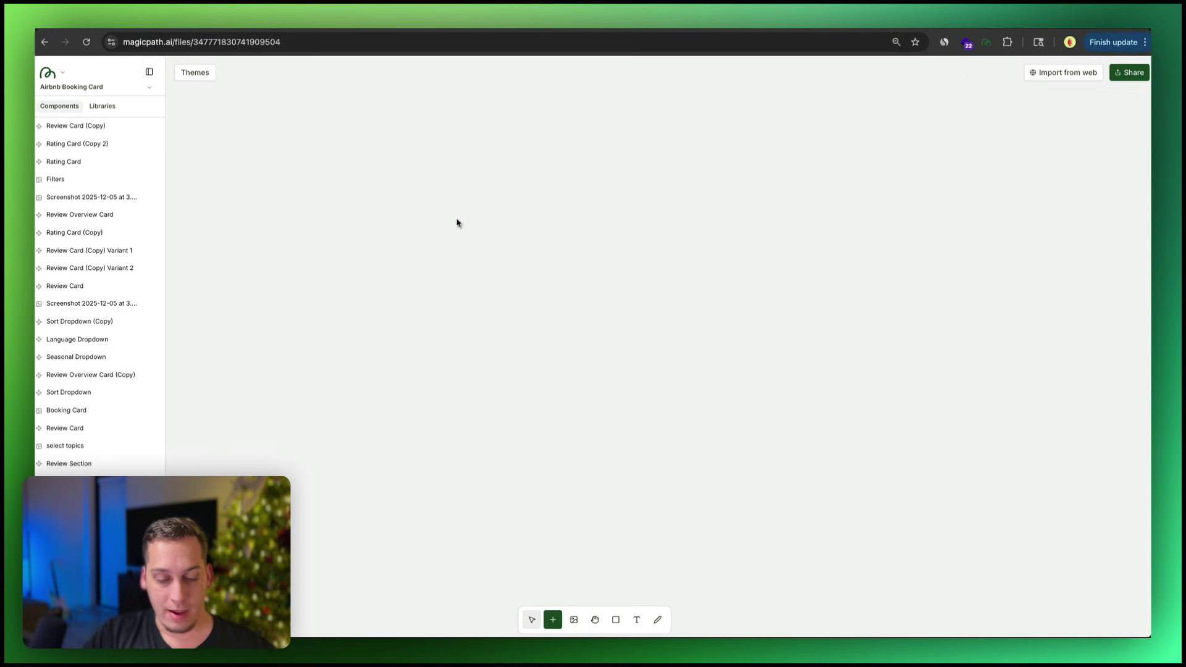
pyautogui.press('super+v')
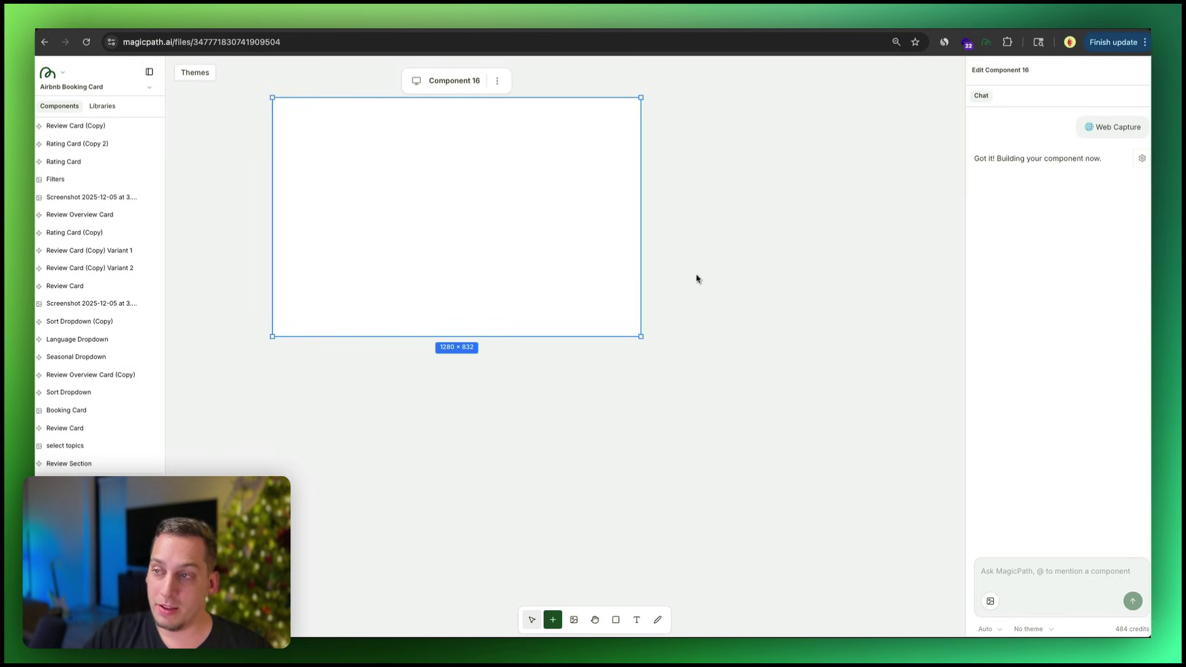
pyautogui.click(726, 398)
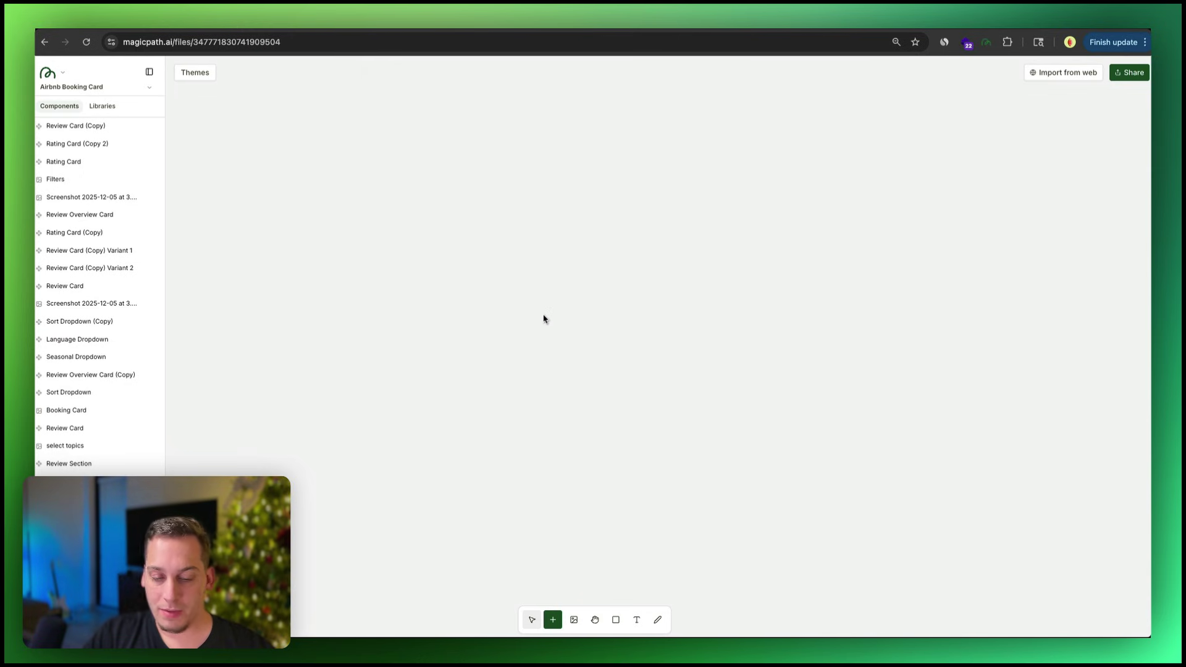
# Add a new component and set its AI model to Gemini-3-pro.
pyautogui.click(544, 318)
pyautogui.click(998, 629)
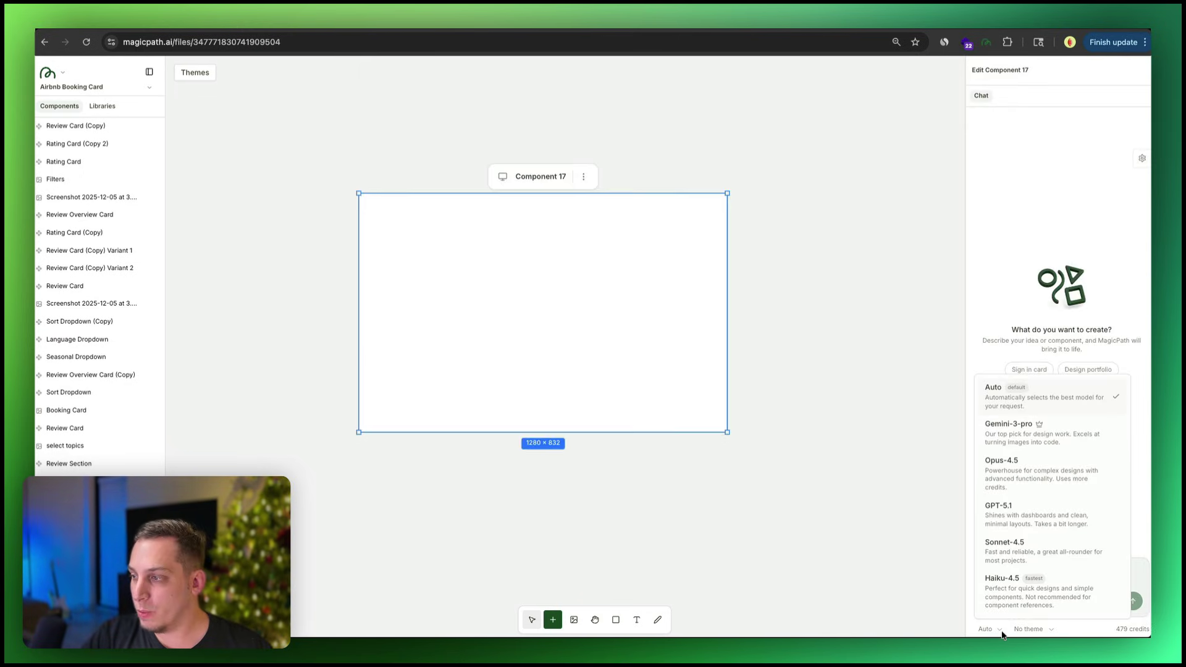
pyautogui.click(1028, 434)
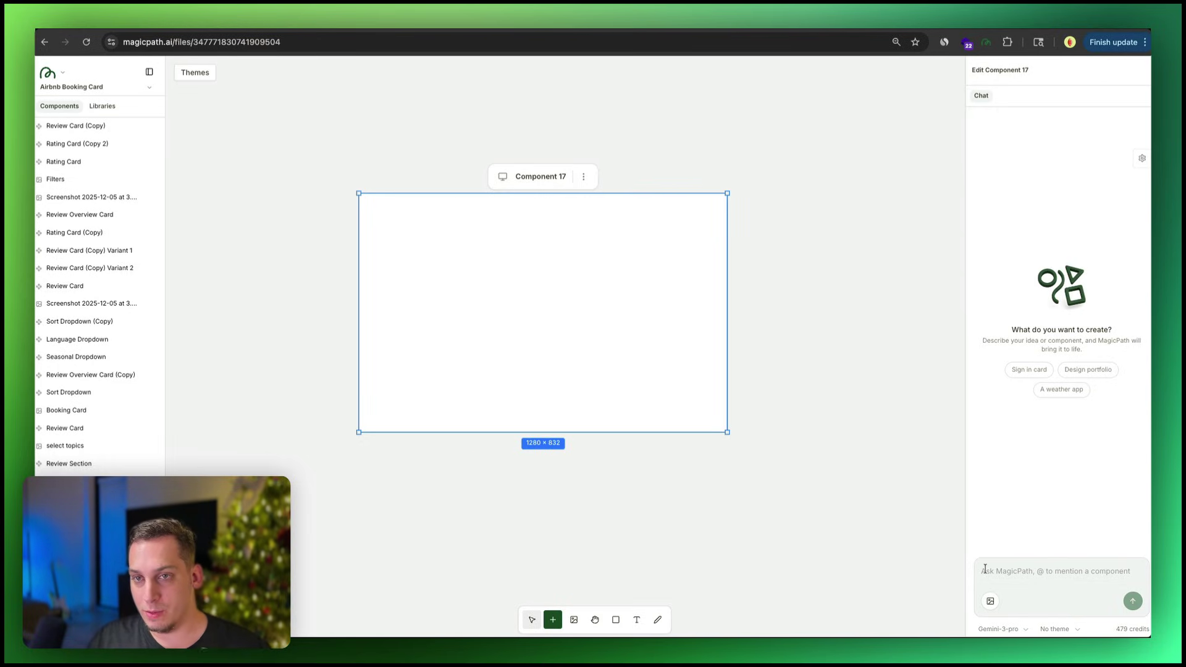
pyautogui.hscroll(-1, 854, 539)
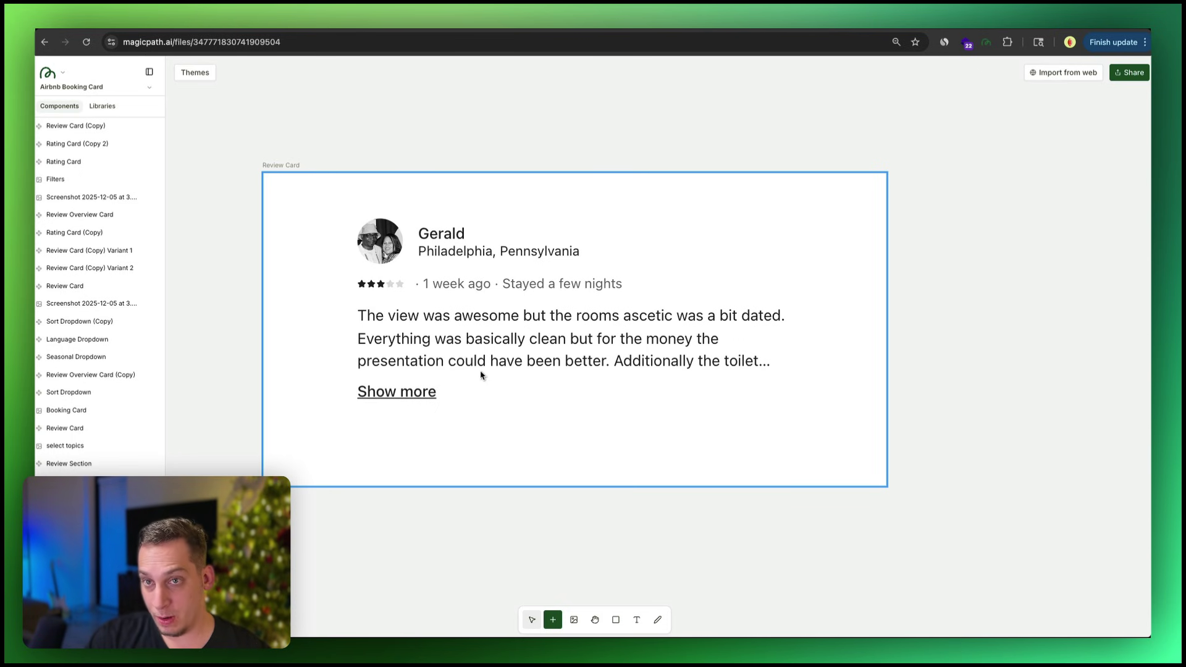
pyautogui.hotkey('ctrl', 'Tab')
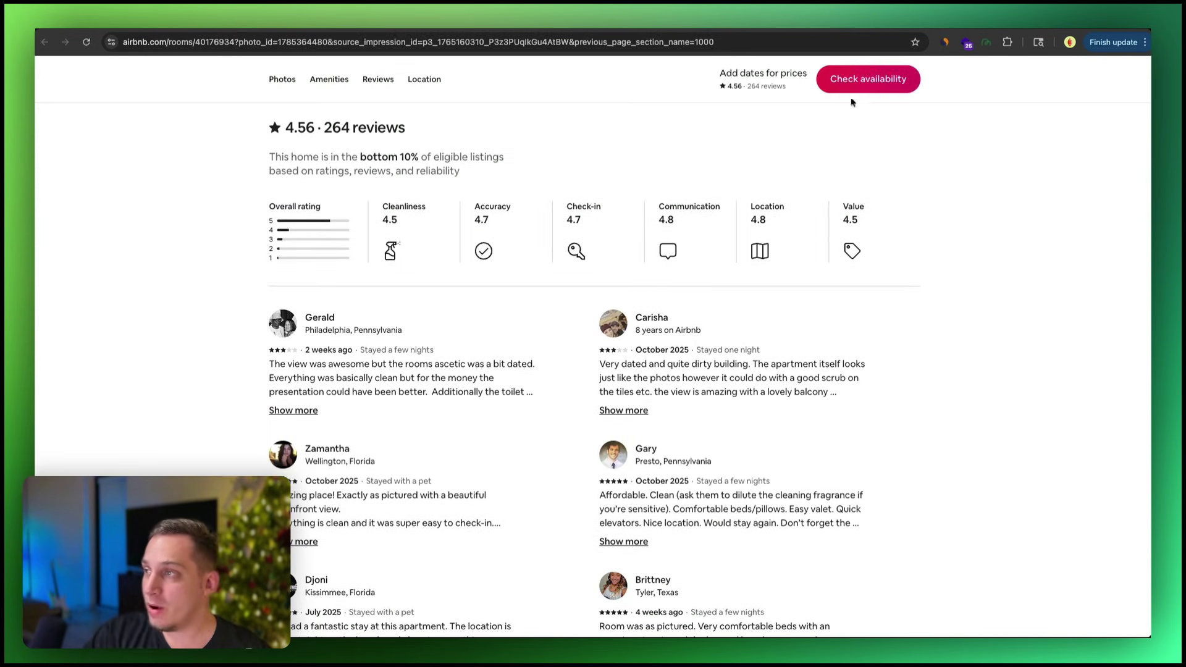
# Capture the 4.56 · 264 reviews rating and category scores section with Web Capture.
pyautogui.click(986, 42)
pyautogui.click(880, 141)
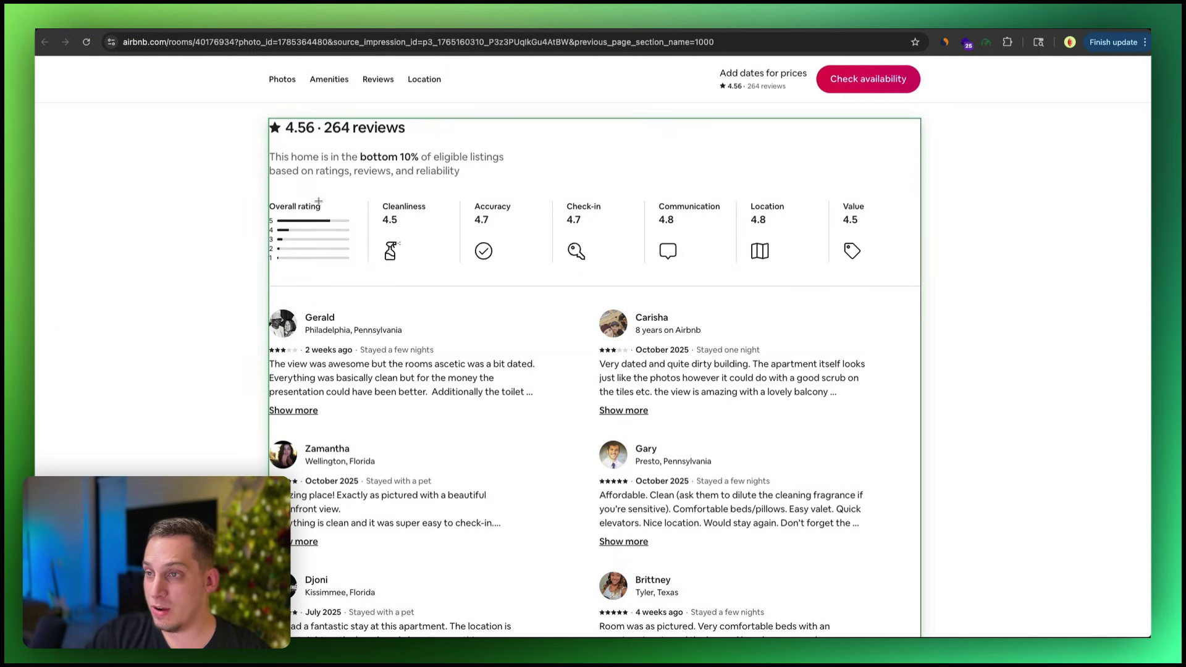
pyautogui.click(361, 204)
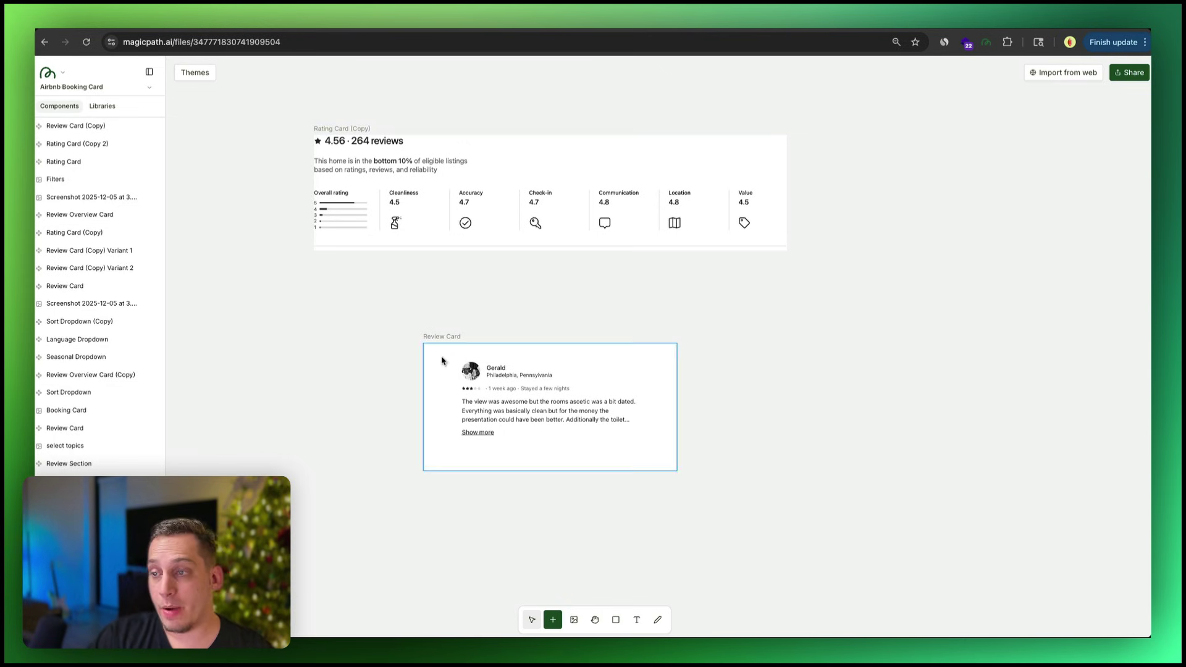
# Align the Review Card under the Rating Card (Copy)'s left edge and inspect both cards.
pyautogui.moveTo(442, 351); pyautogui.dragTo(332, 318)
pyautogui.click(374, 195)
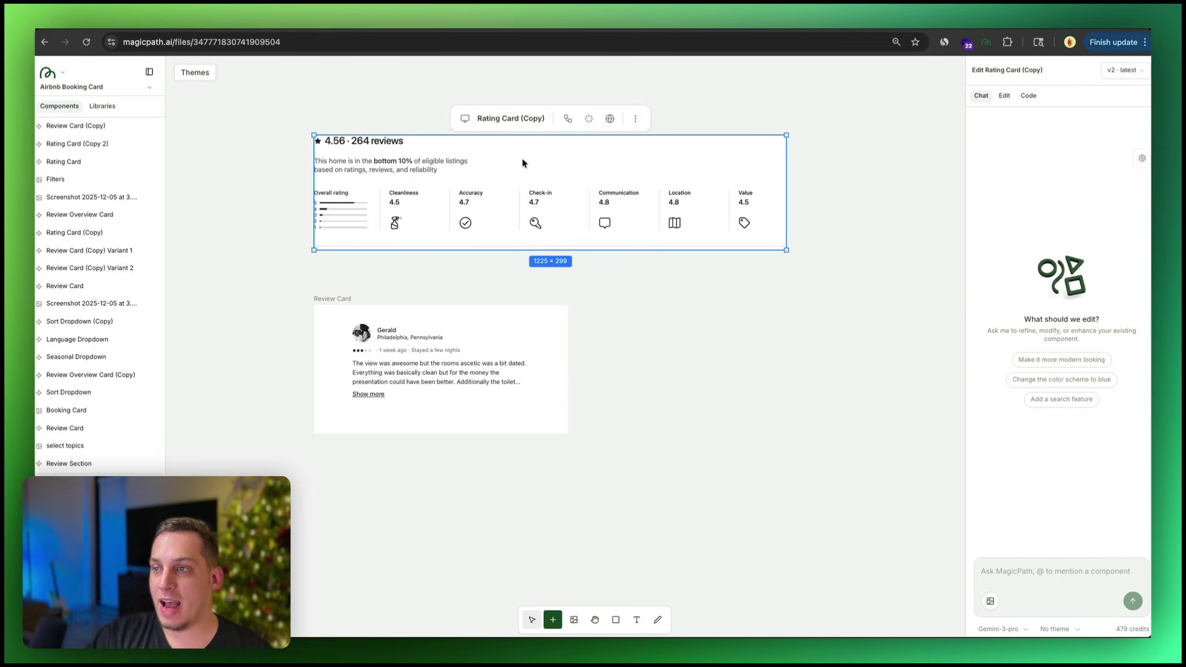
pyautogui.click(342, 342)
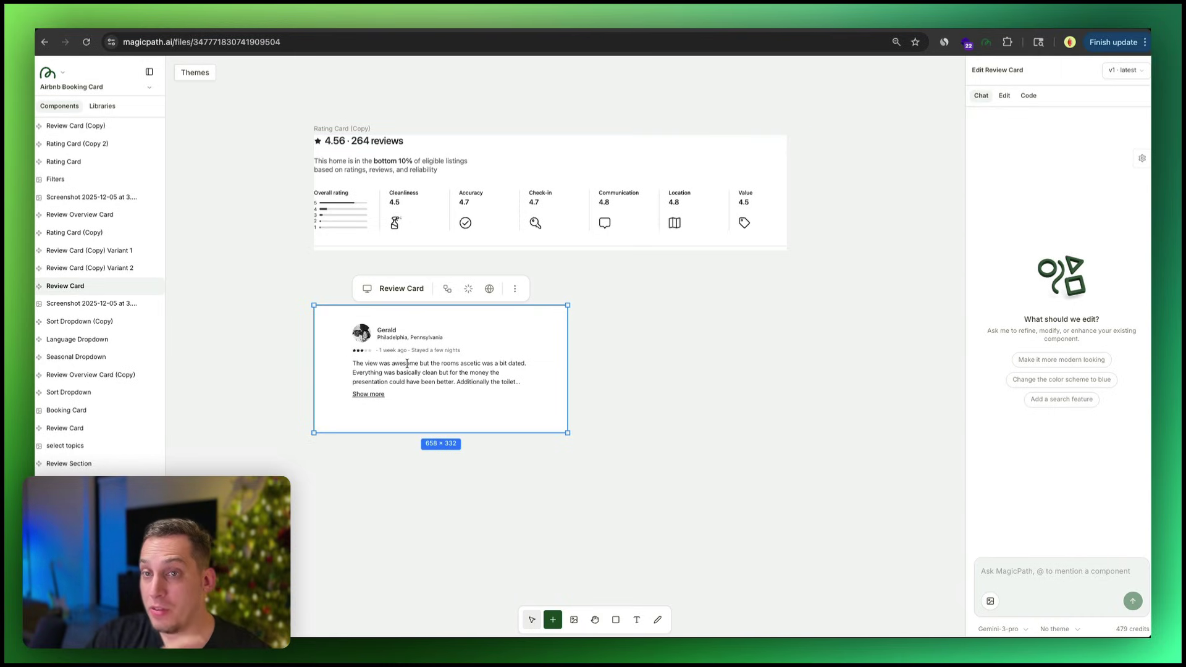
# Screenshot the booking.com guest review together with its hotel response.
pyautogui.hotkey('ctrl', 'Tab')
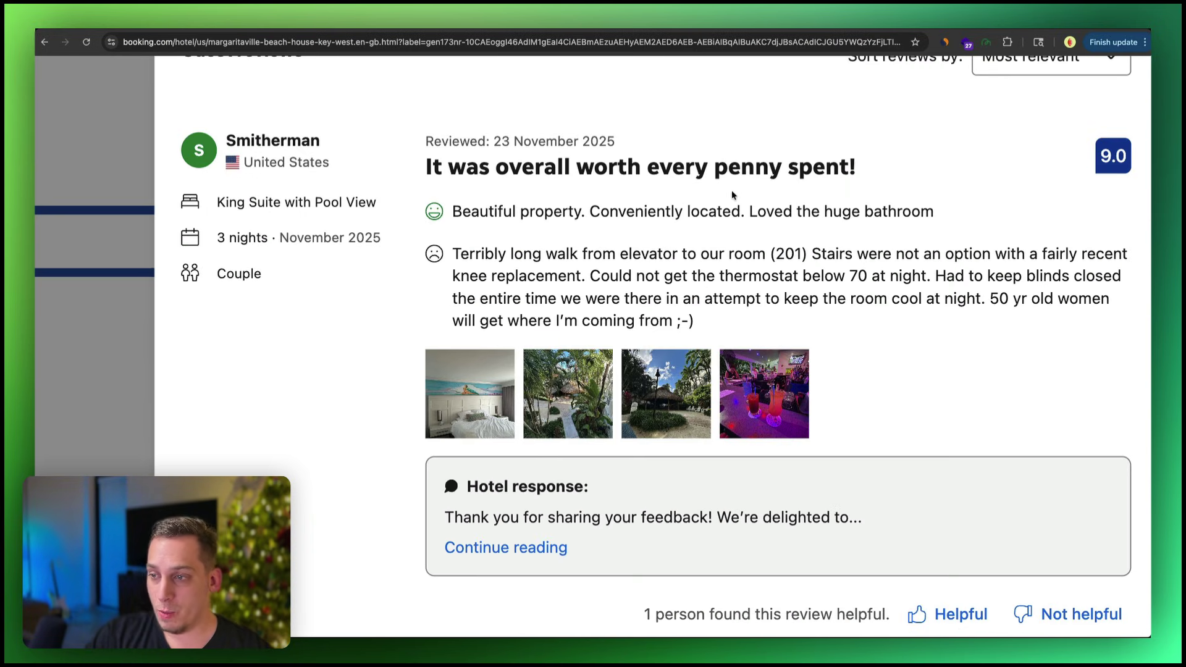
pyautogui.press('super+shift+4')
pyautogui.moveTo(155, 87); pyautogui.dragTo(1150, 599)
# Drop the booking review screenshot onto the canvas and resize it to about 540 × 277.
pyautogui.hotkey('ctrl', 'Tab')
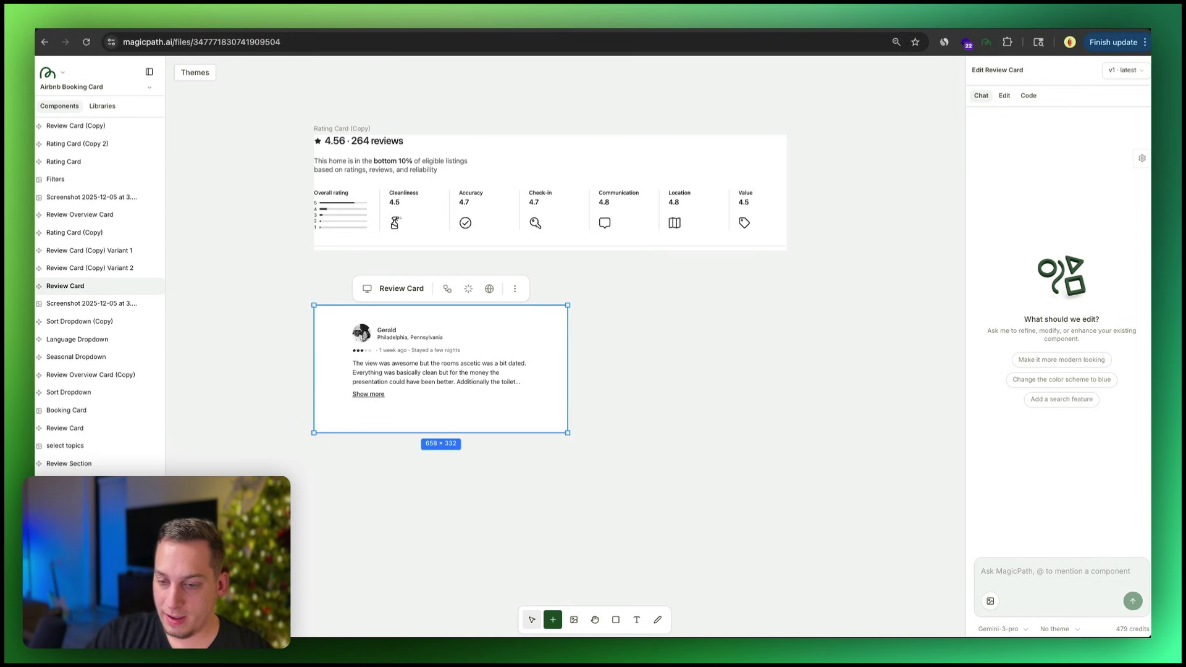
pyautogui.moveTo(329, 293); pyautogui.dragTo(675, 356)
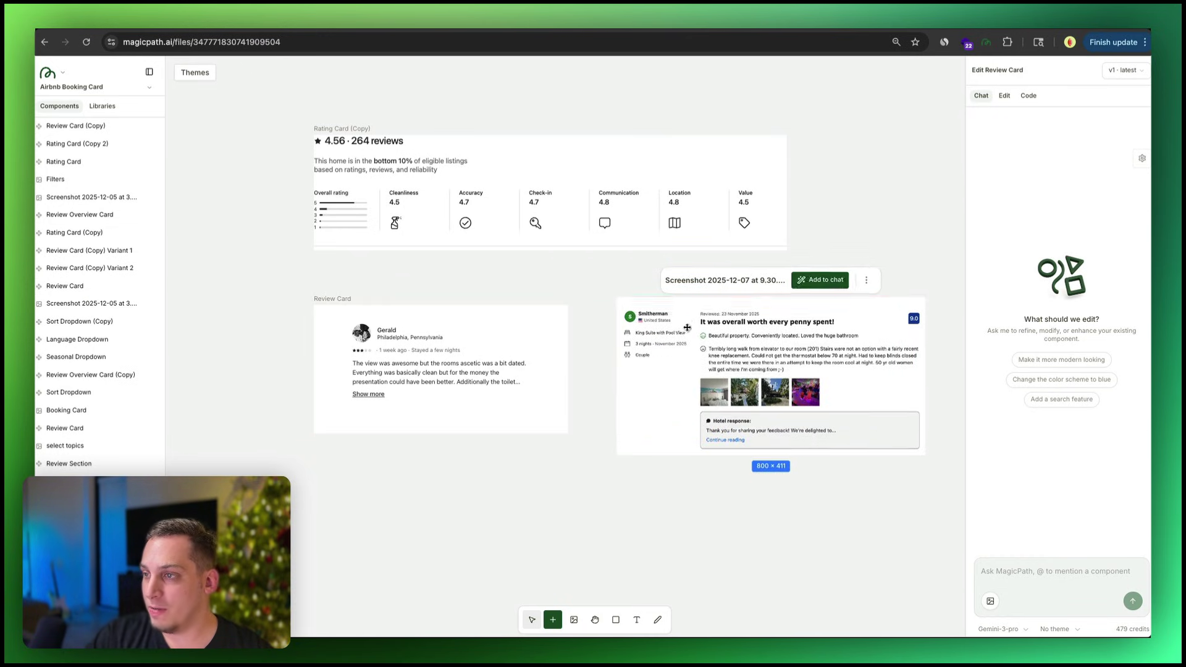
pyautogui.moveTo(925, 463); pyautogui.dragTo(837, 417)
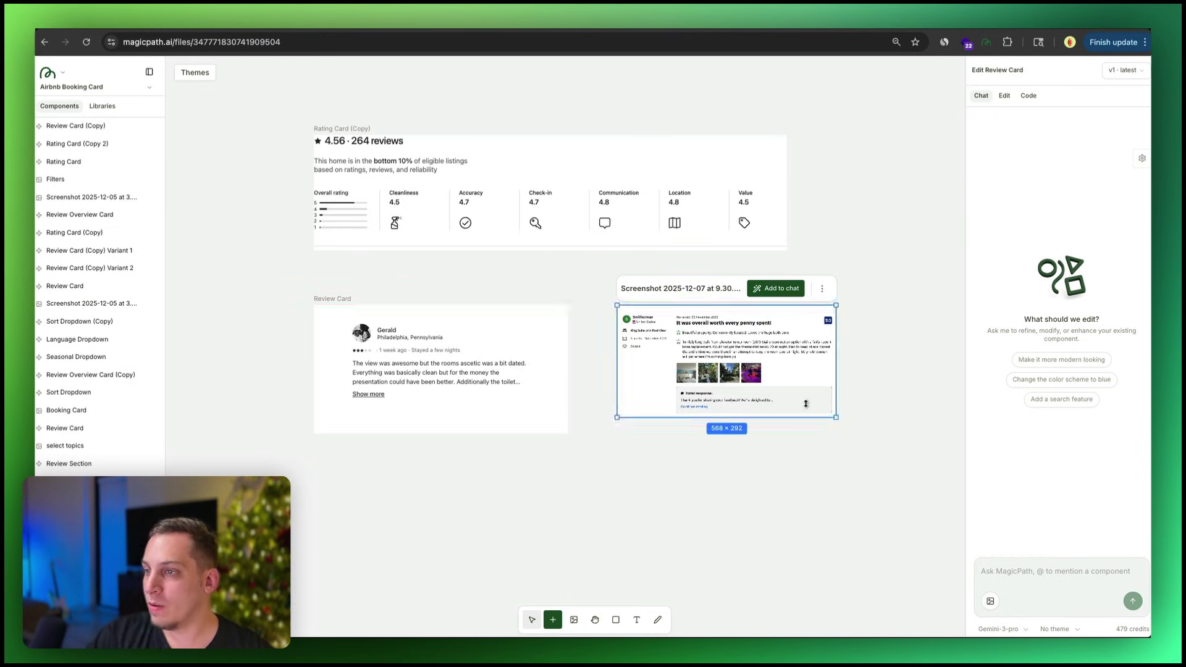
pyautogui.click(587, 381)
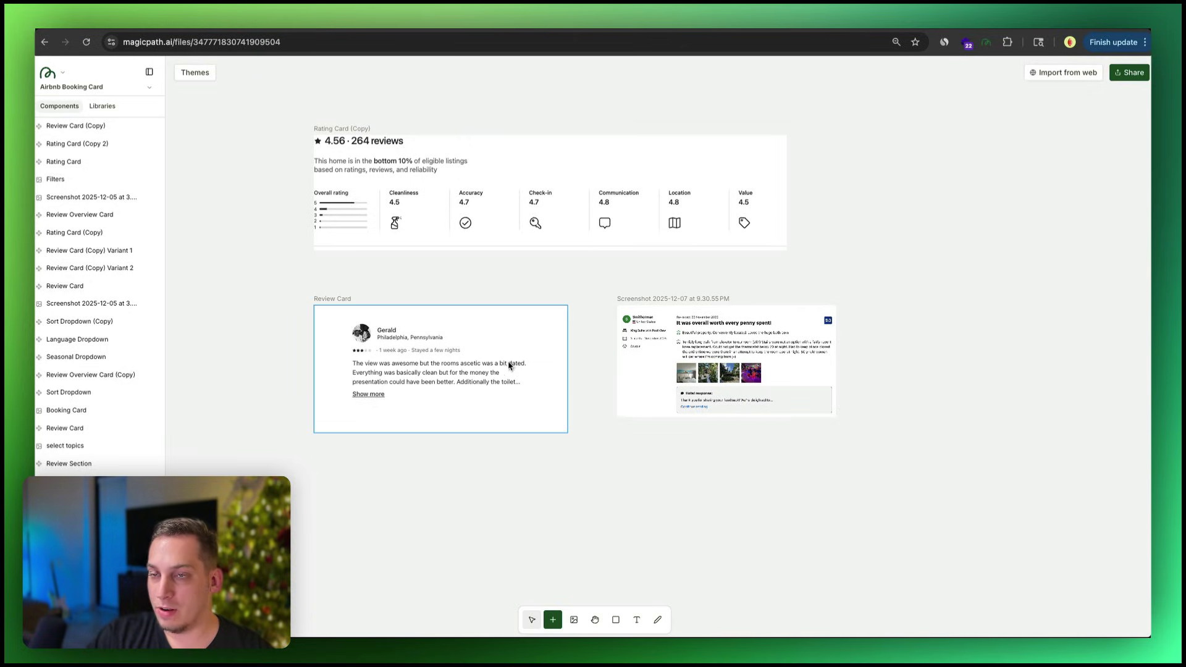
pyautogui.click(670, 384)
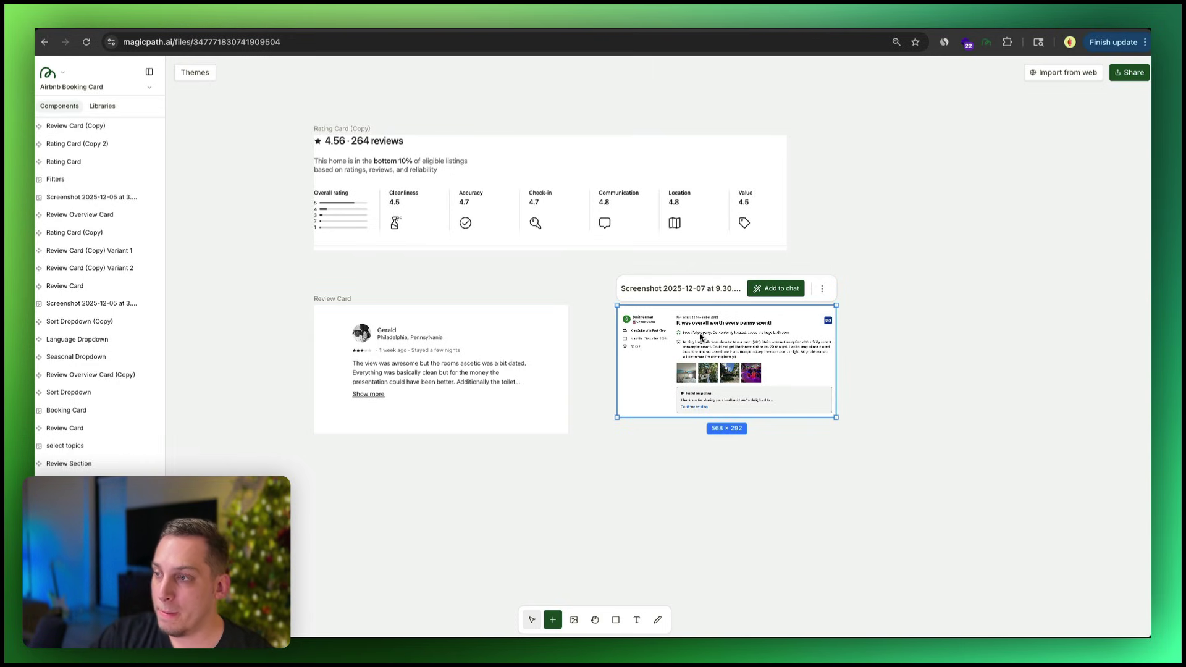
# Move Review Card (Copy) below the original and place the screenshot beside it.
pyautogui.click(510, 345)
pyautogui.moveTo(429, 268); pyautogui.dragTo(422, 456)
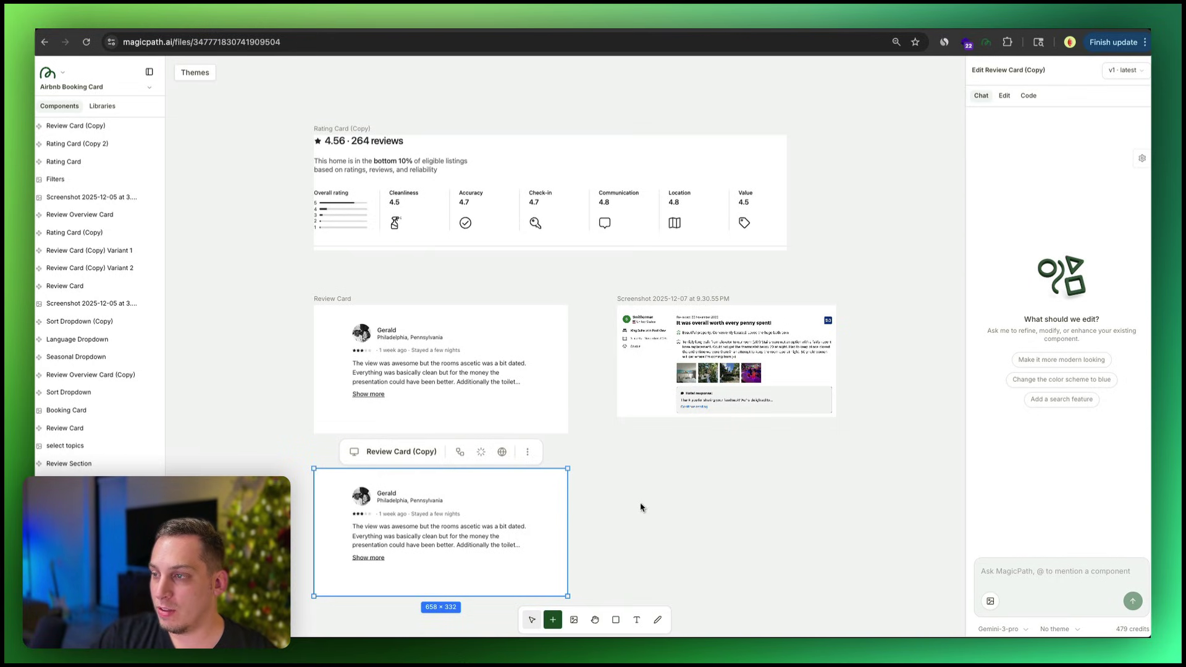
pyautogui.moveTo(679, 375); pyautogui.dragTo(656, 546)
pyautogui.scroll(-2, 662, 423)
# Align the screenshot level with the copied card and rename it 'Booking Comment'.
pyautogui.scroll(5, 623, 362)
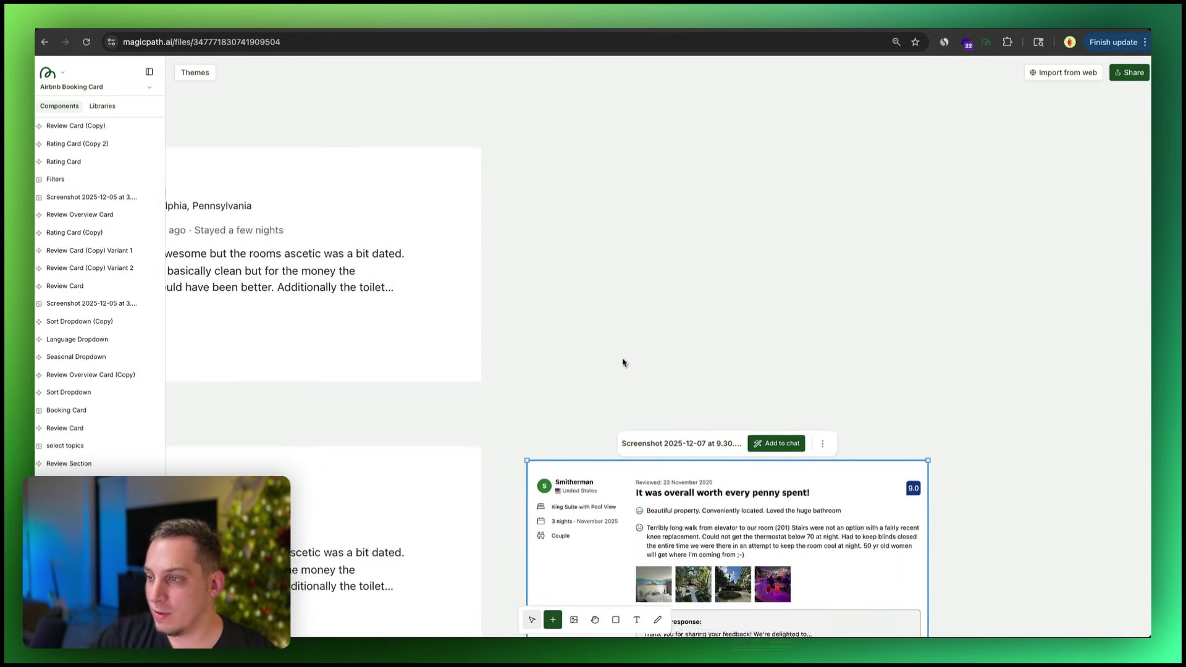
pyautogui.moveTo(636, 397); pyautogui.dragTo(631, 378)
pyautogui.click(792, 352)
pyautogui.click(750, 389)
pyautogui.write('Booking Comment')
pyautogui.press('Return')
pyautogui.click(615, 290)
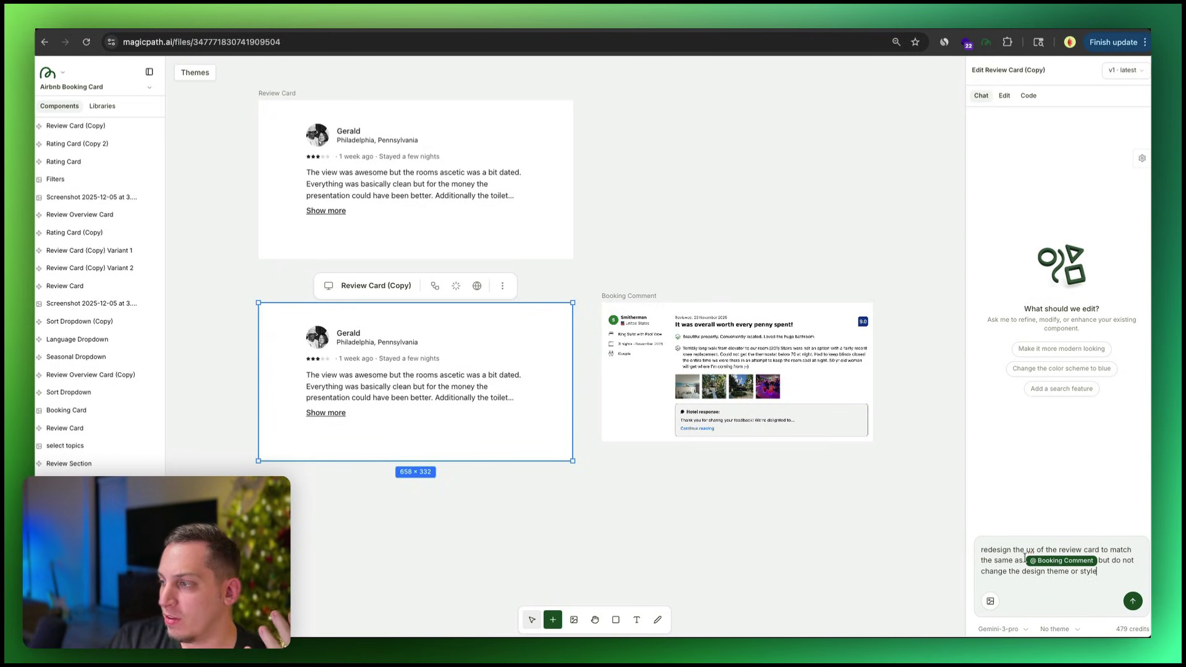
pyautogui.moveTo(1042, 565)
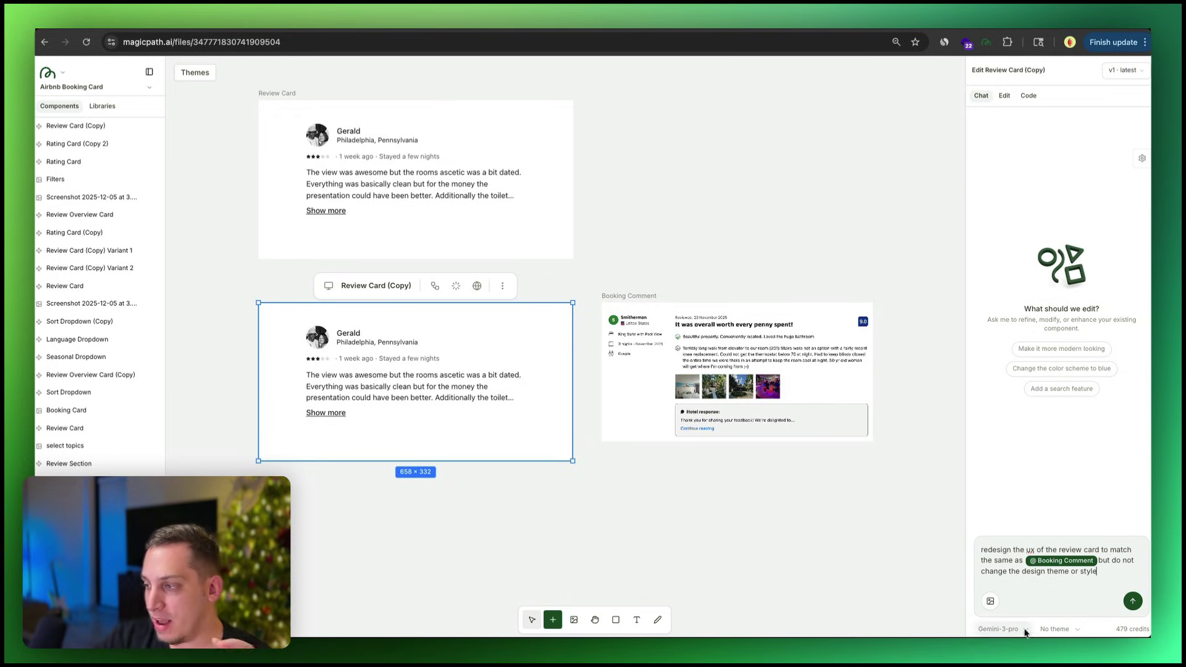
# Send the booking-style redesign request for Review Card (Copy) and compare it with Booking Comment.
pyautogui.click(1133, 601)
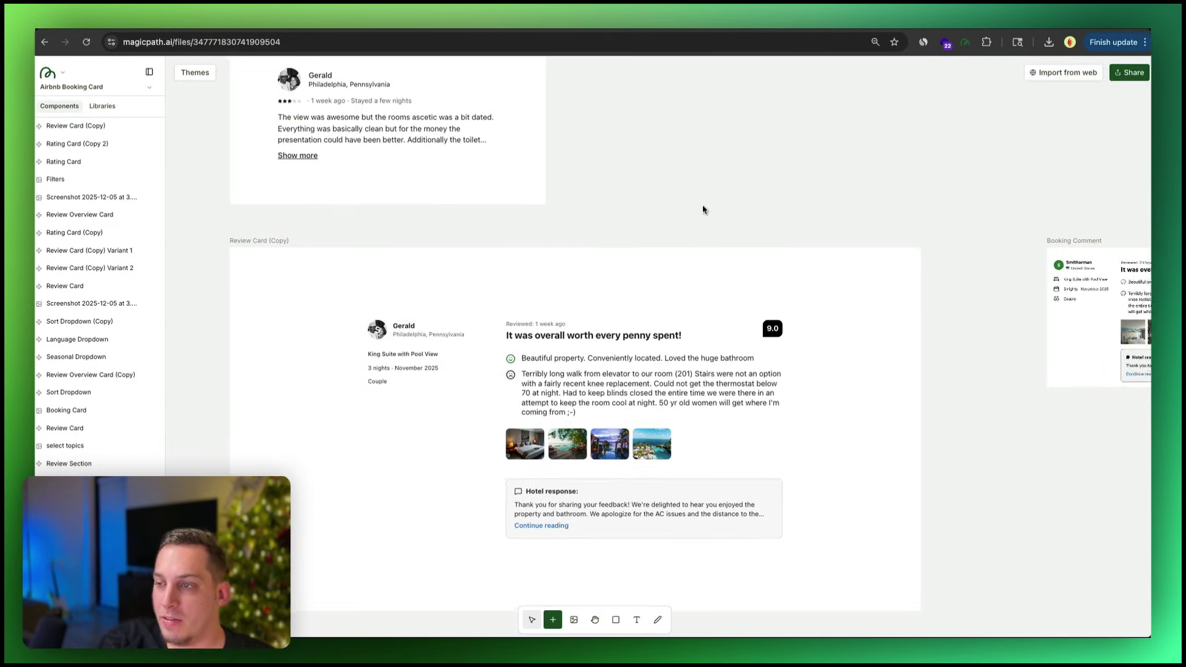
pyautogui.scroll(1, 523, 214)
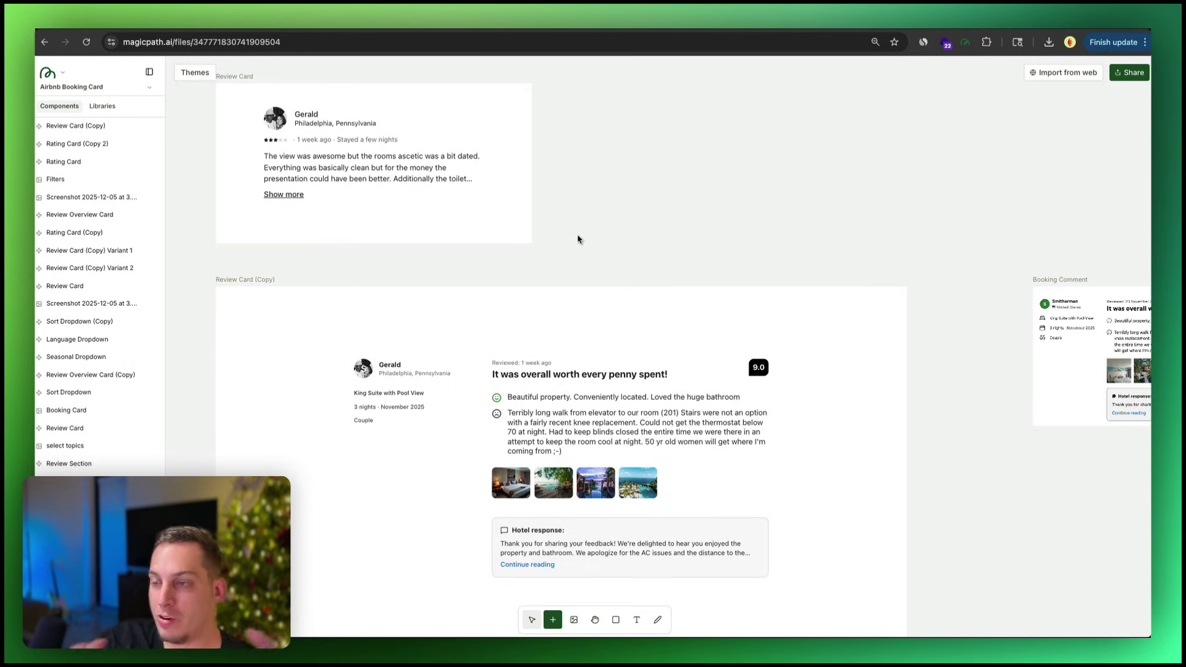
pyautogui.scroll(-5, 578, 238)
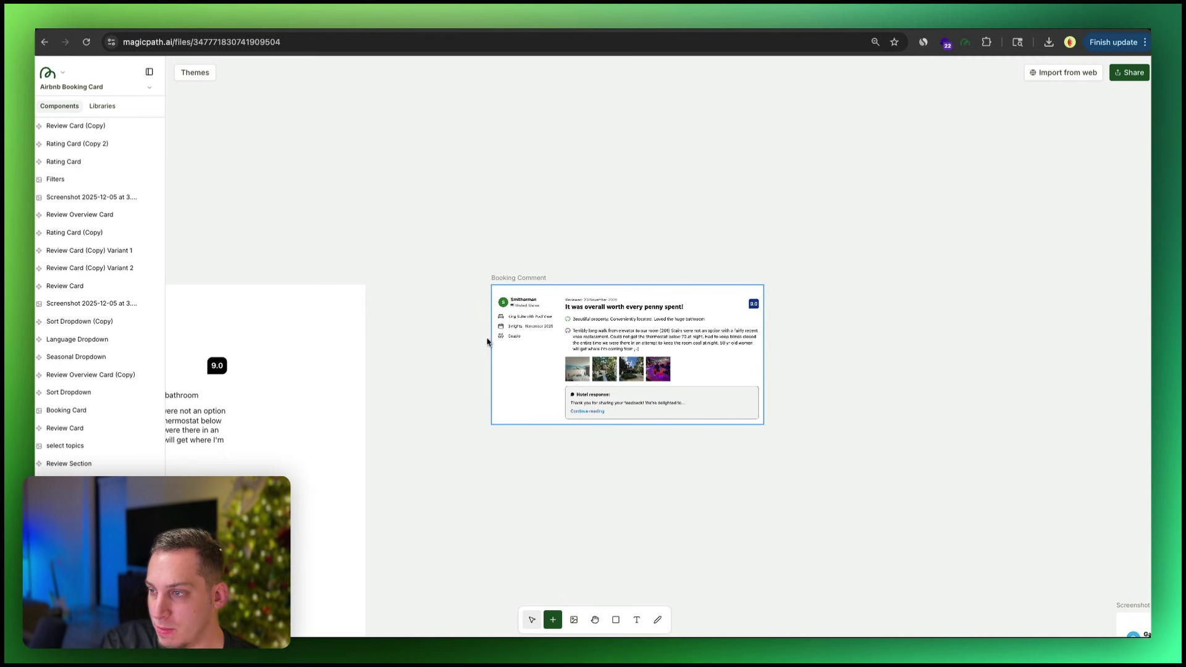
pyautogui.scroll(5, 473, 262)
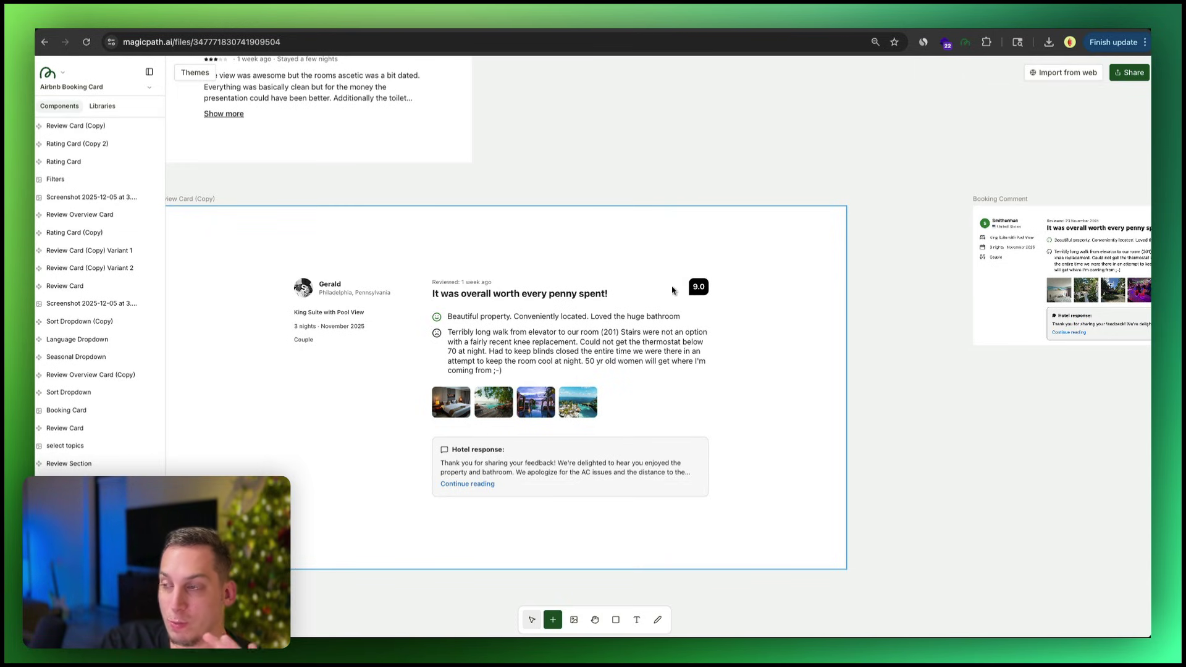
pyautogui.hscroll(-2, 664, 185)
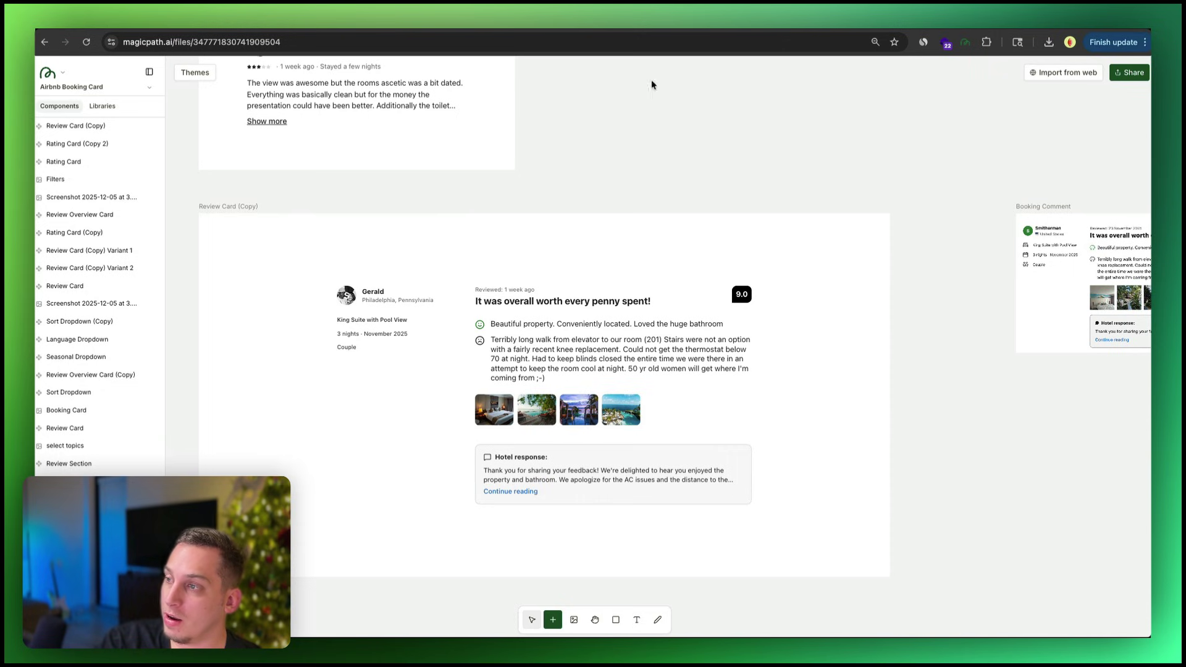
# Change the 9.0 score badge fill on Review Card (Copy) from 000000 to #DE3151 and save.
pyautogui.click(798, 299)
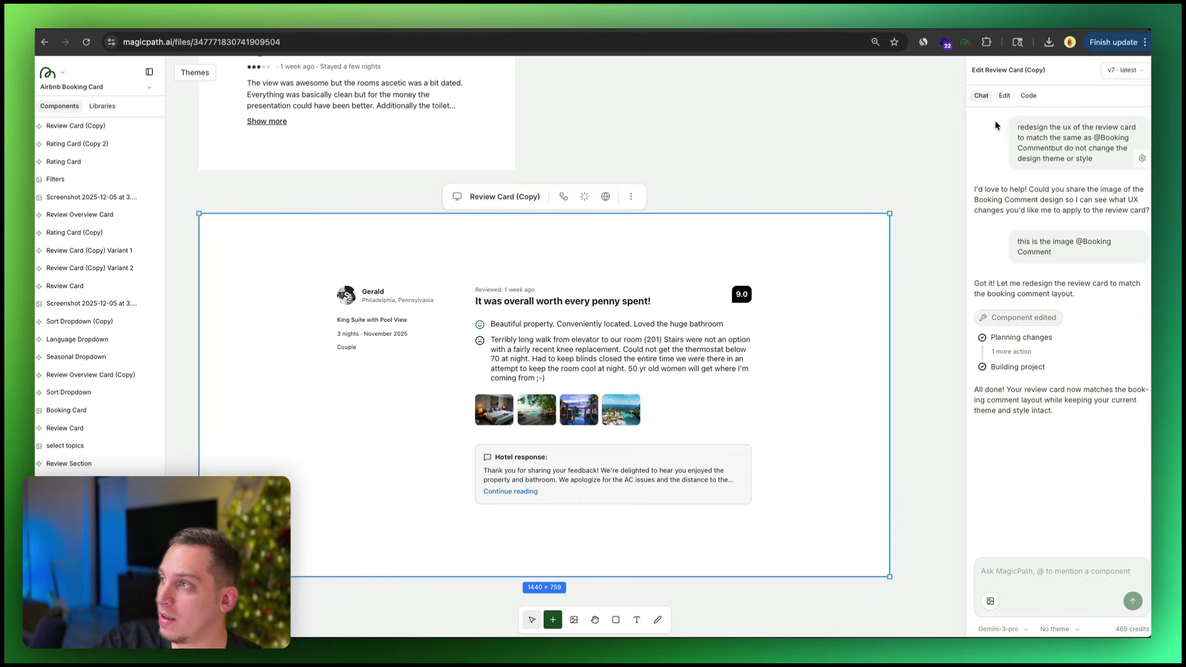
pyautogui.click(1004, 95)
pyautogui.click(746, 301)
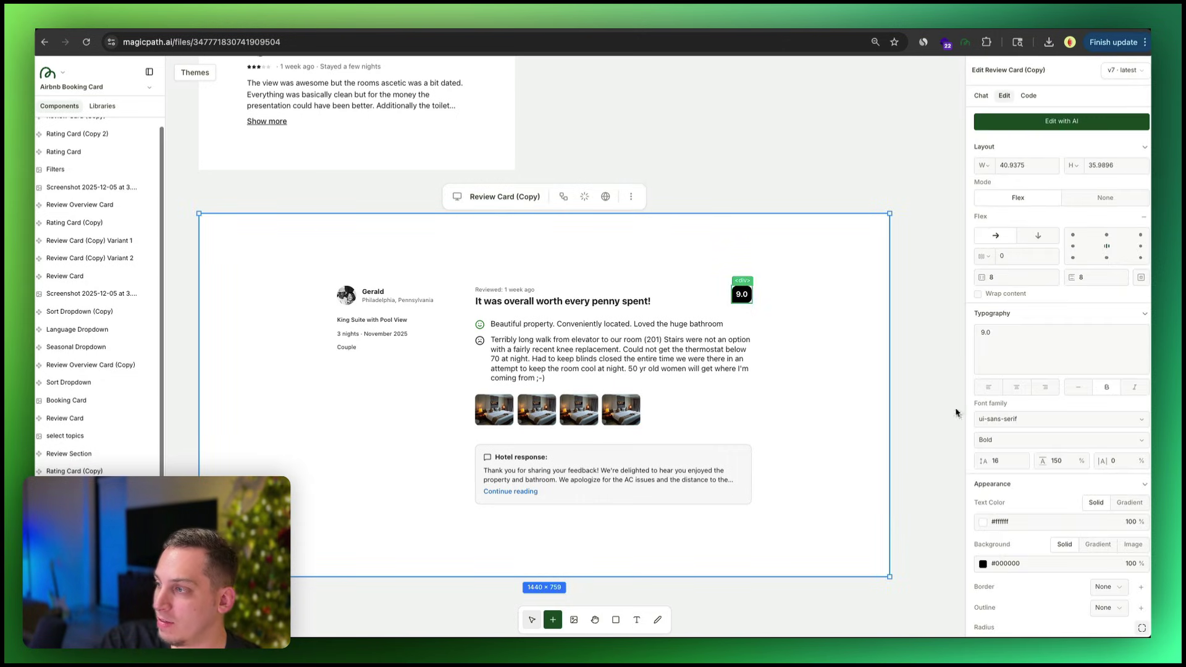
pyautogui.click(997, 563)
pyautogui.click(1045, 534)
pyautogui.doubleClick(1048, 533)
pyautogui.press('super+v')
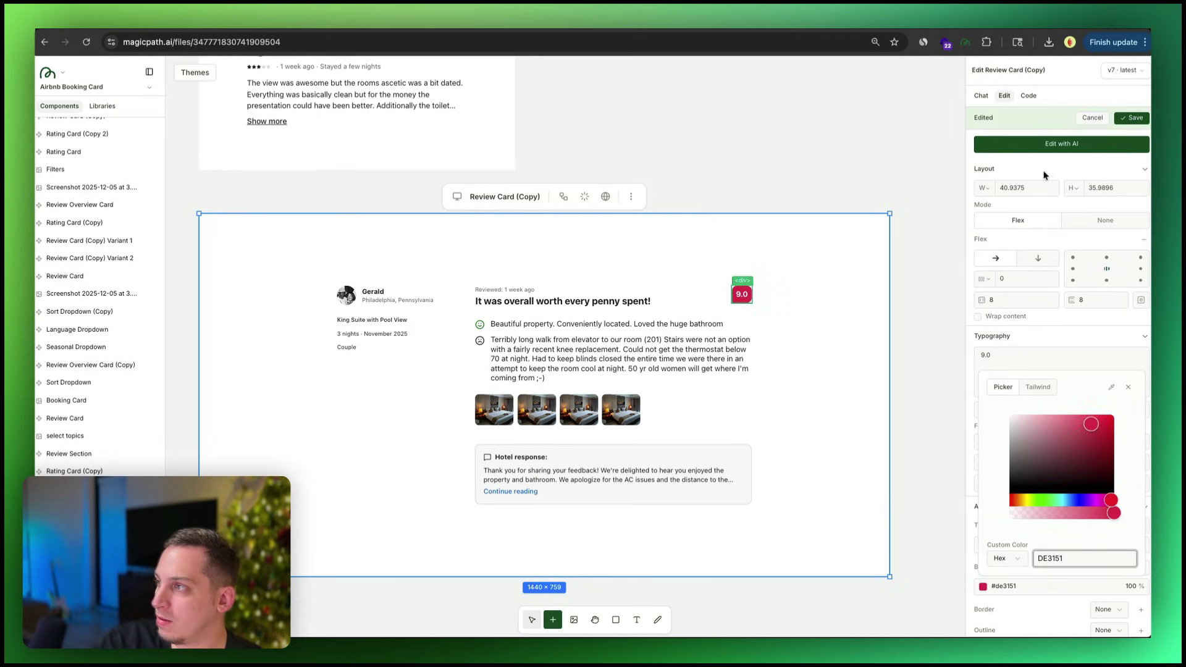
pyautogui.click(1128, 123)
pyautogui.click(1128, 120)
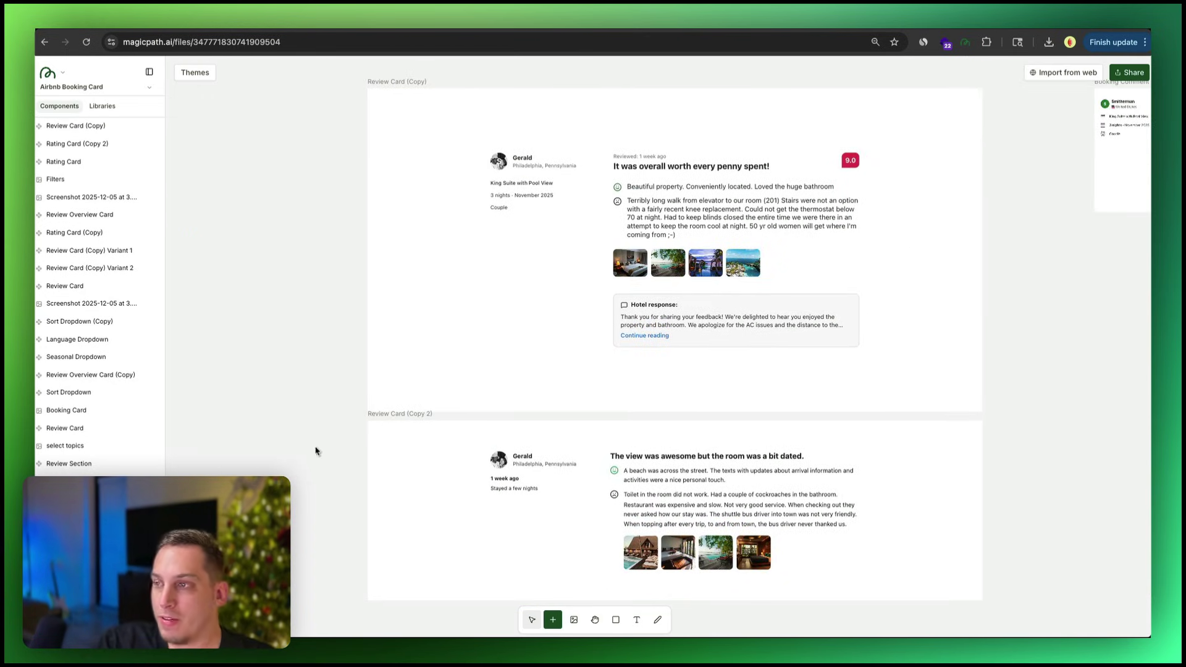
# Scroll the canvas to inspect Review Card (Copy 2)'s title, comments and four-photo gallery.
pyautogui.hscroll(2, 315, 450)
pyautogui.scroll(2, 288, 406)
pyautogui.scroll(-5, 288, 406)
pyautogui.scroll(2, 517, 439)
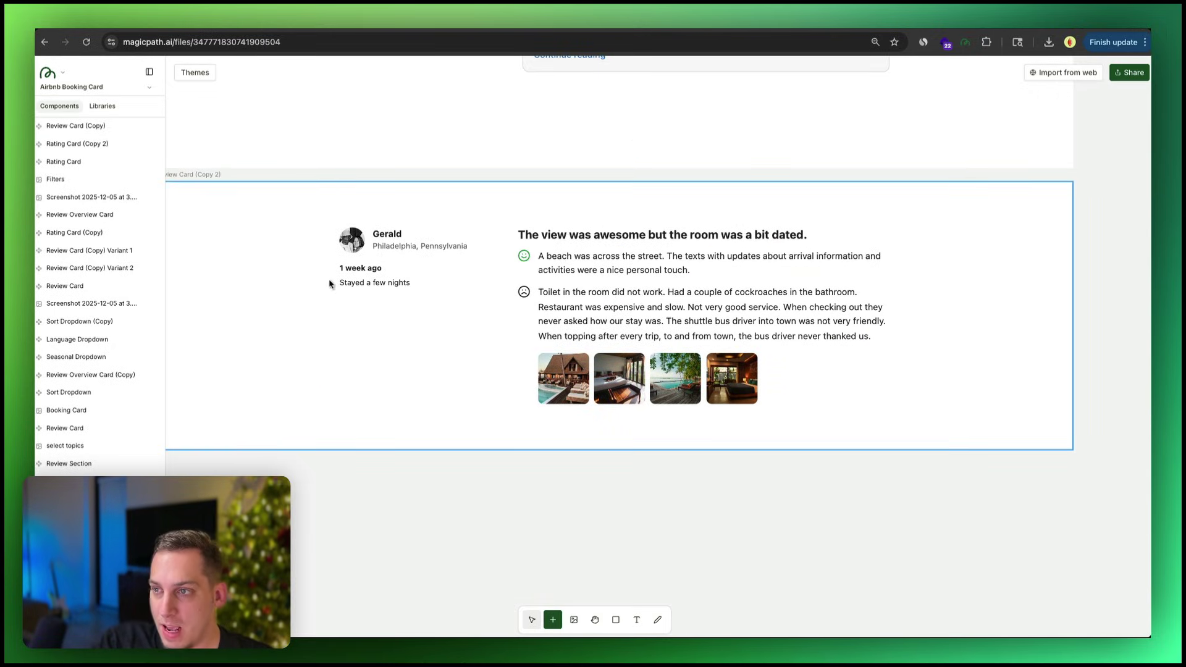
pyautogui.scroll(-10, 369, 521)
pyautogui.scroll(-8, 369, 521)
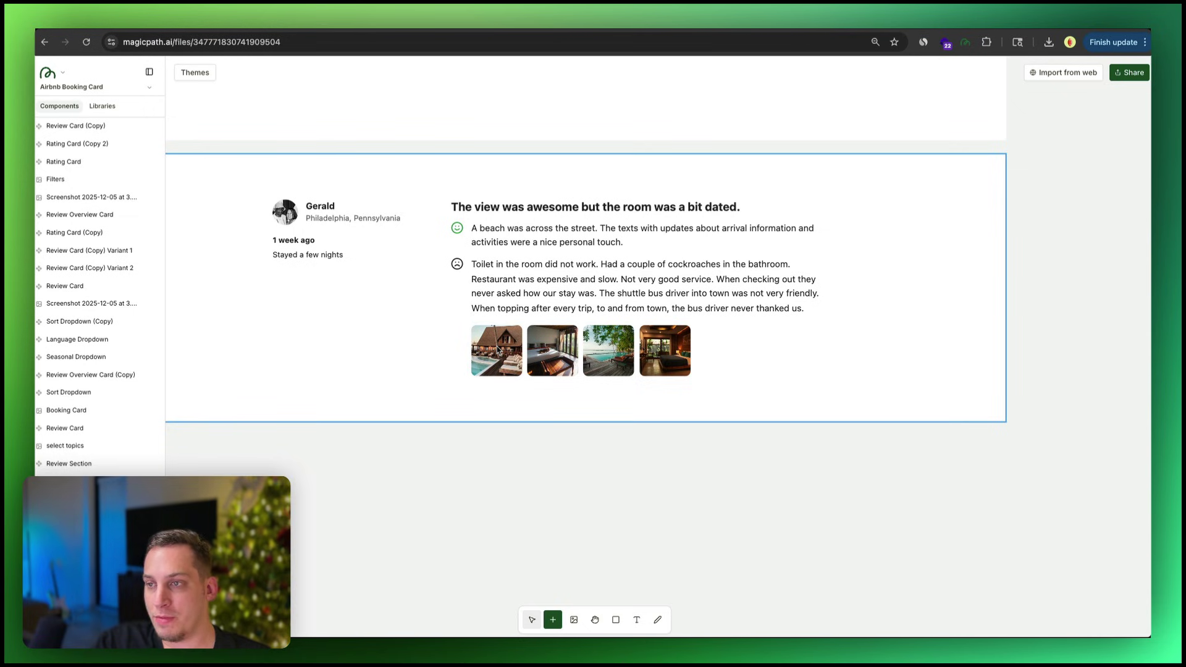
pyautogui.scroll(-5, 465, 426)
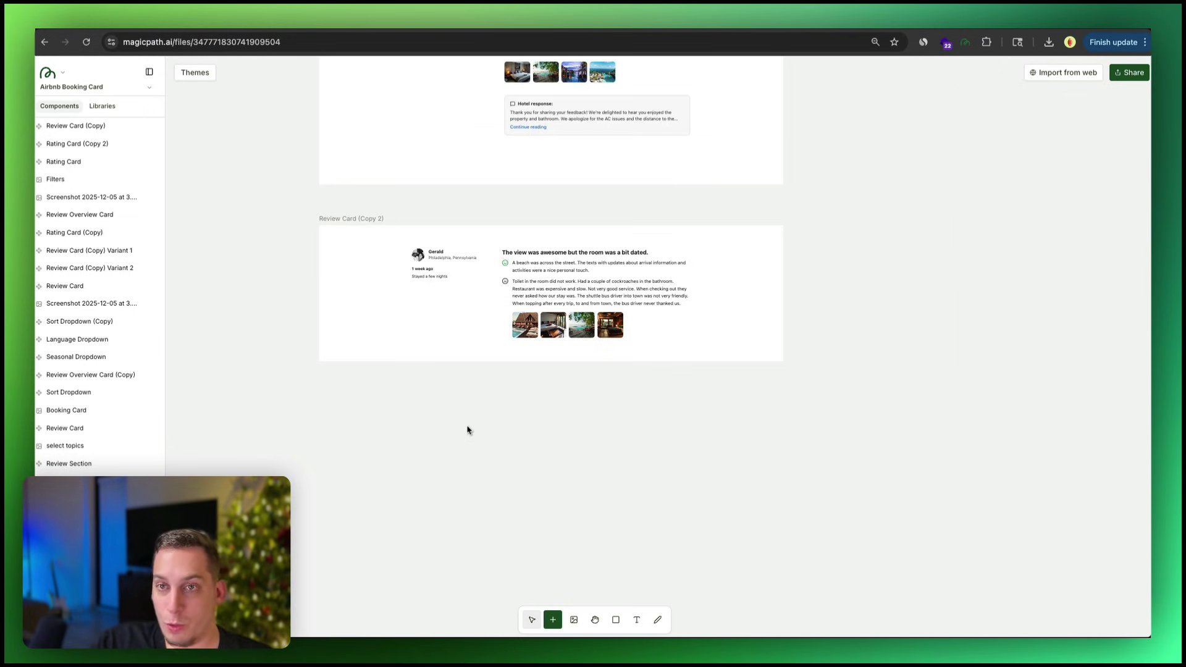
pyautogui.scroll(1, 492, 319)
pyautogui.scroll(1, 492, 318)
# Generate two Different layout variants of Review Card (Copy 2) with 'mobile' added to the prompt.
pyautogui.click(492, 309)
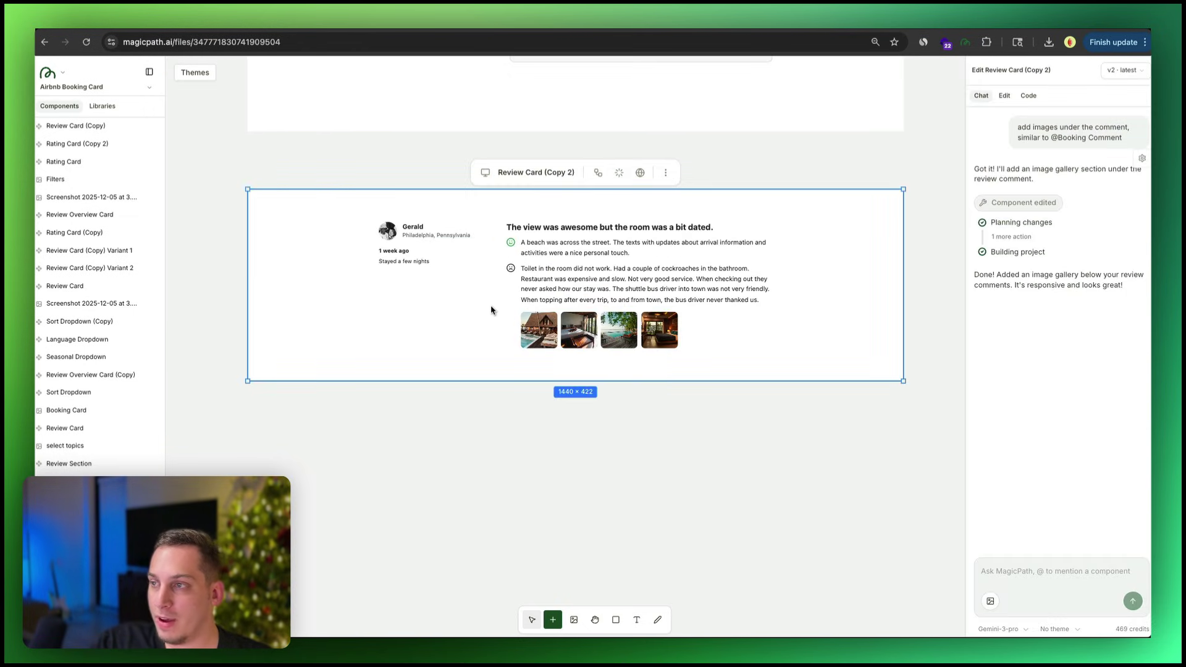
pyautogui.click(618, 173)
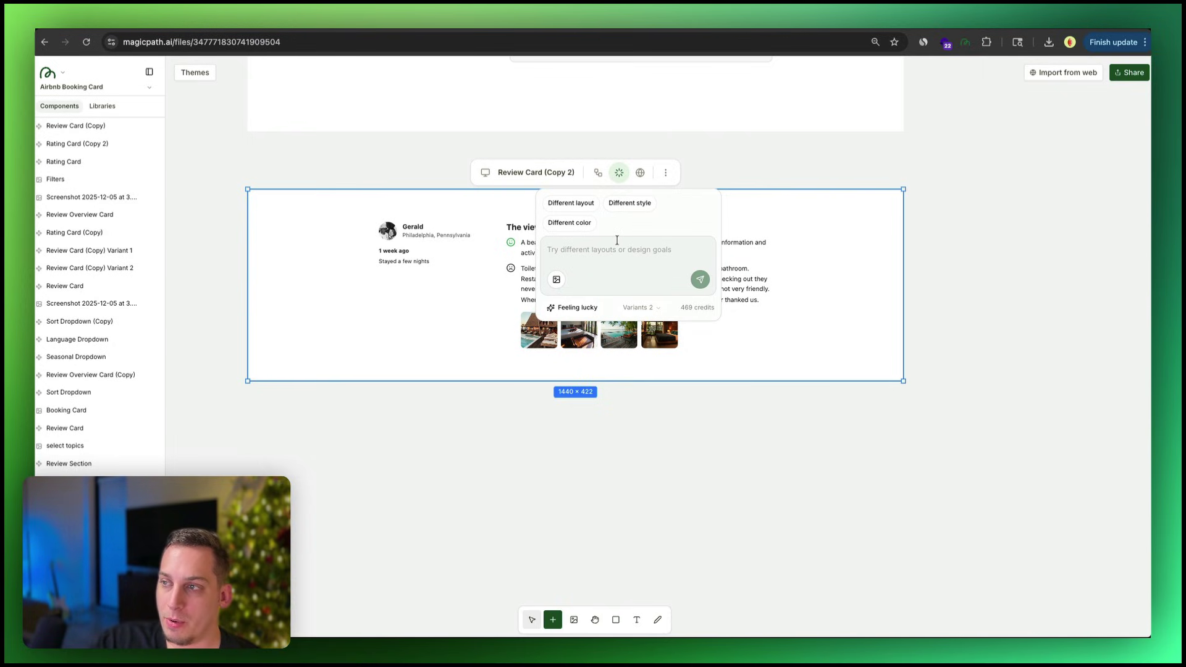
pyautogui.click(587, 204)
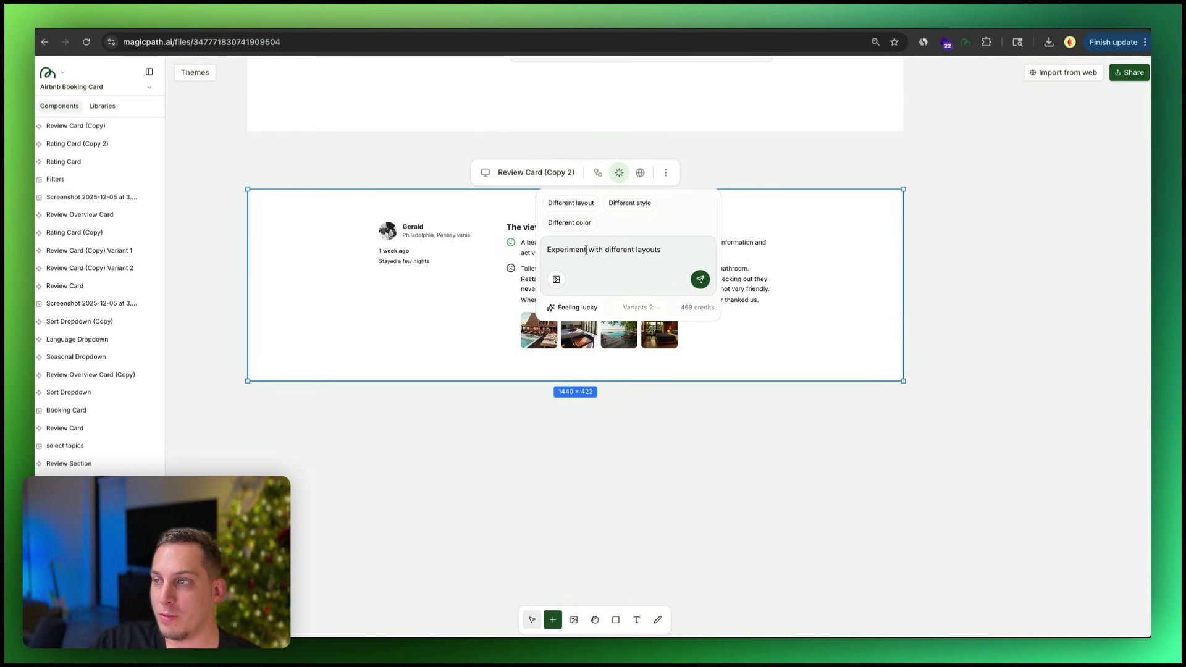
pyautogui.click(635, 250)
pyautogui.write('mobile')
pyautogui.click(699, 279)
# Set Variant 2 to a 402 × 874 mobile frame, place it beside Variant 1, and select Variant 1.
pyautogui.click(883, 253)
pyautogui.click(903, 276)
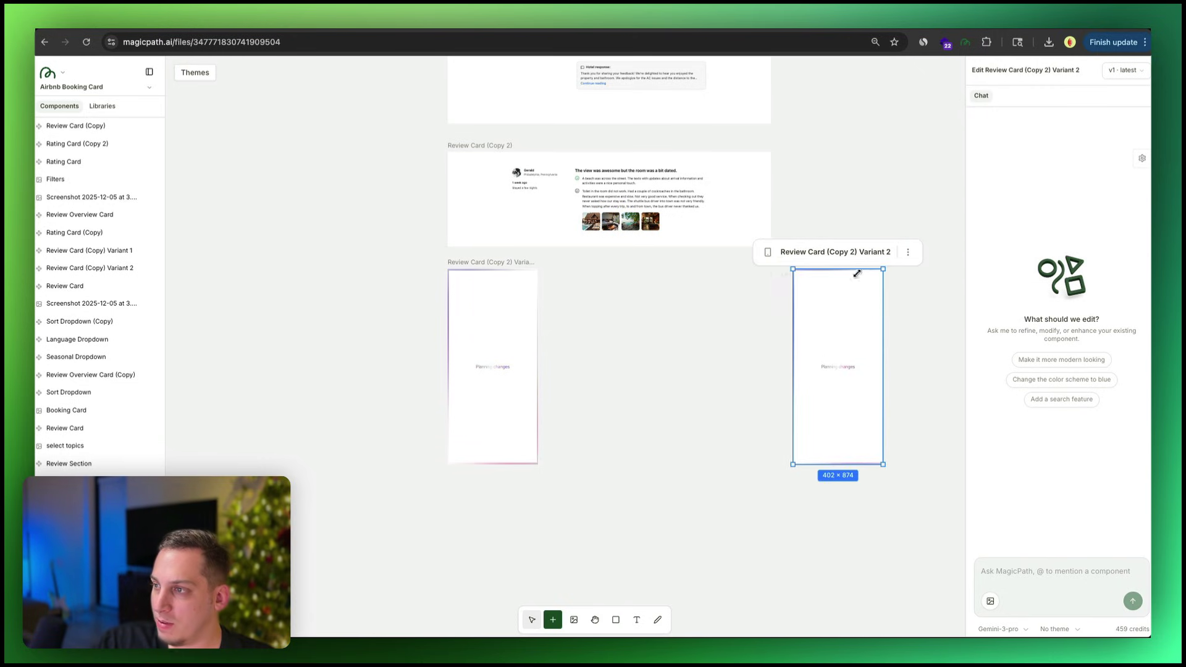
pyautogui.moveTo(828, 254); pyautogui.dragTo(580, 256)
pyautogui.scroll(5, 446, 280)
pyautogui.click(446, 279)
pyautogui.hscroll(3, 713, 278)
pyautogui.scroll(-2, 713, 277)
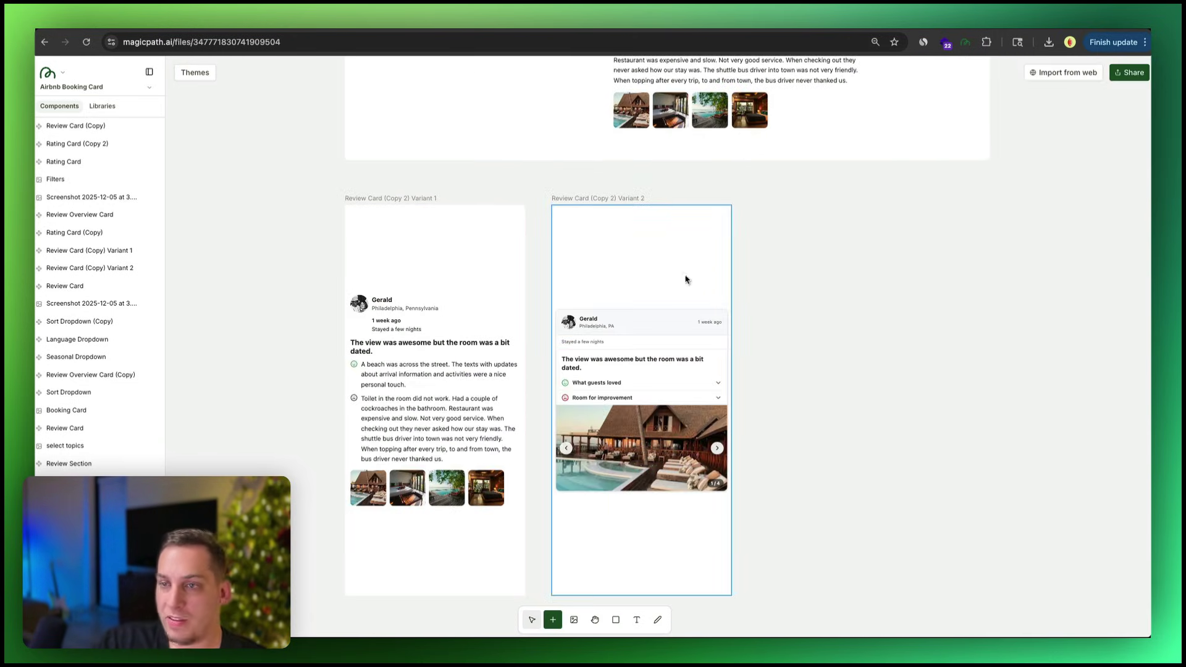
pyautogui.click(454, 365)
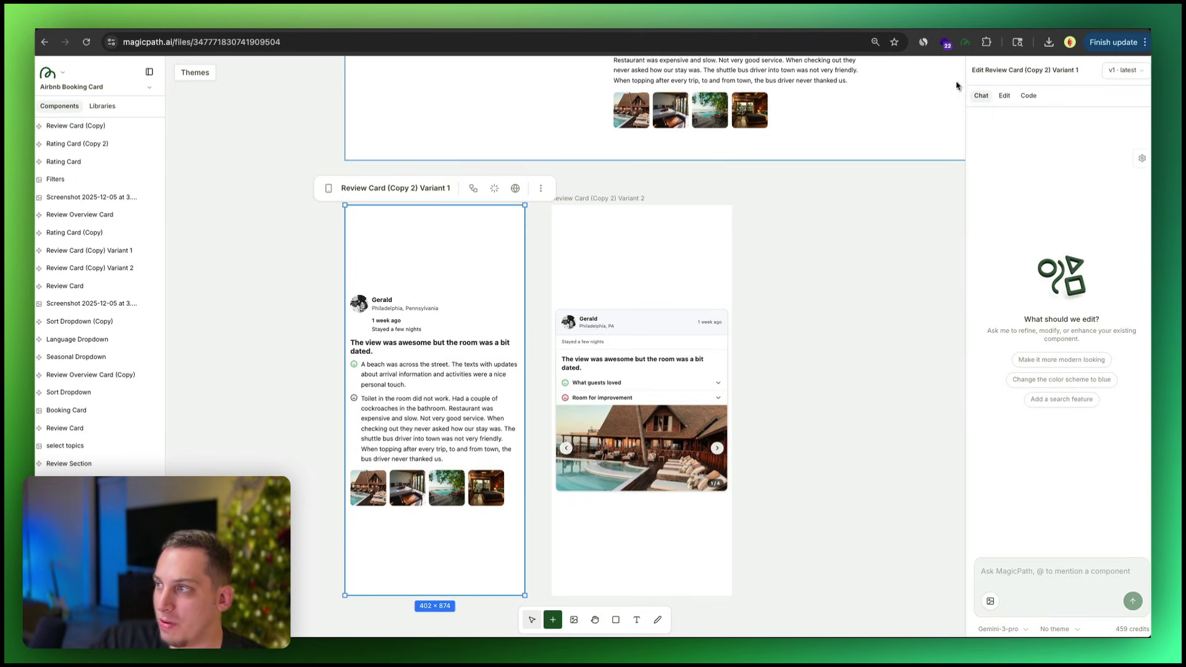
# Set Variant 1's inner content container to 72 and lay out its header block as a row.
pyautogui.click(1005, 101)
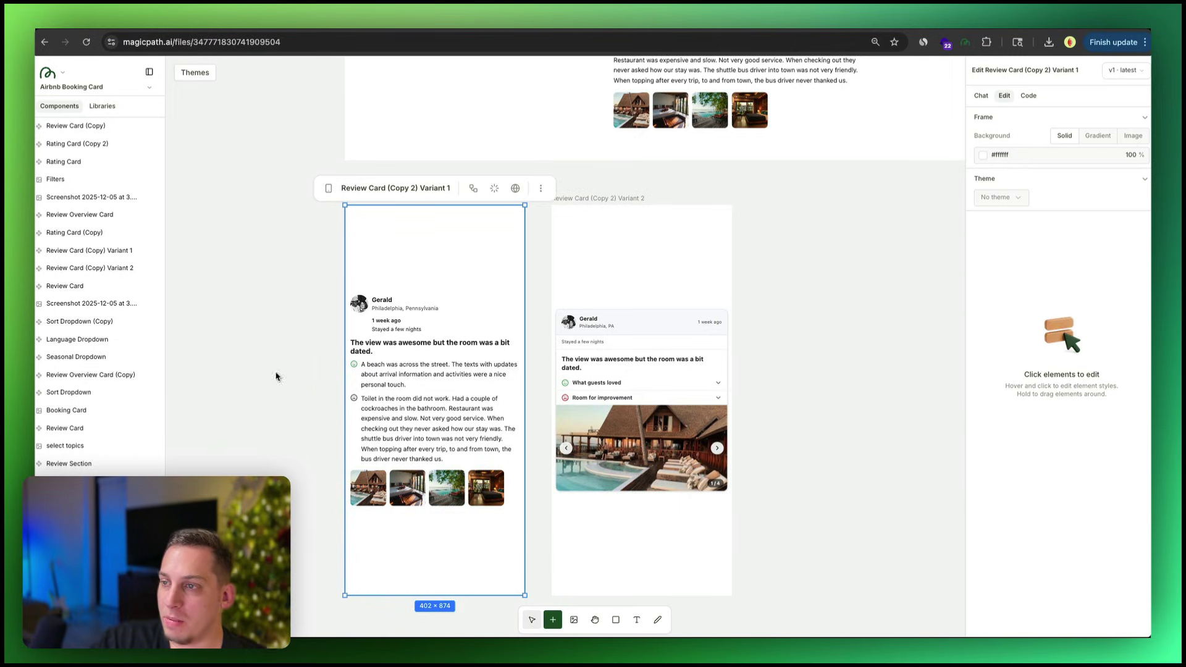
pyautogui.click(373, 337)
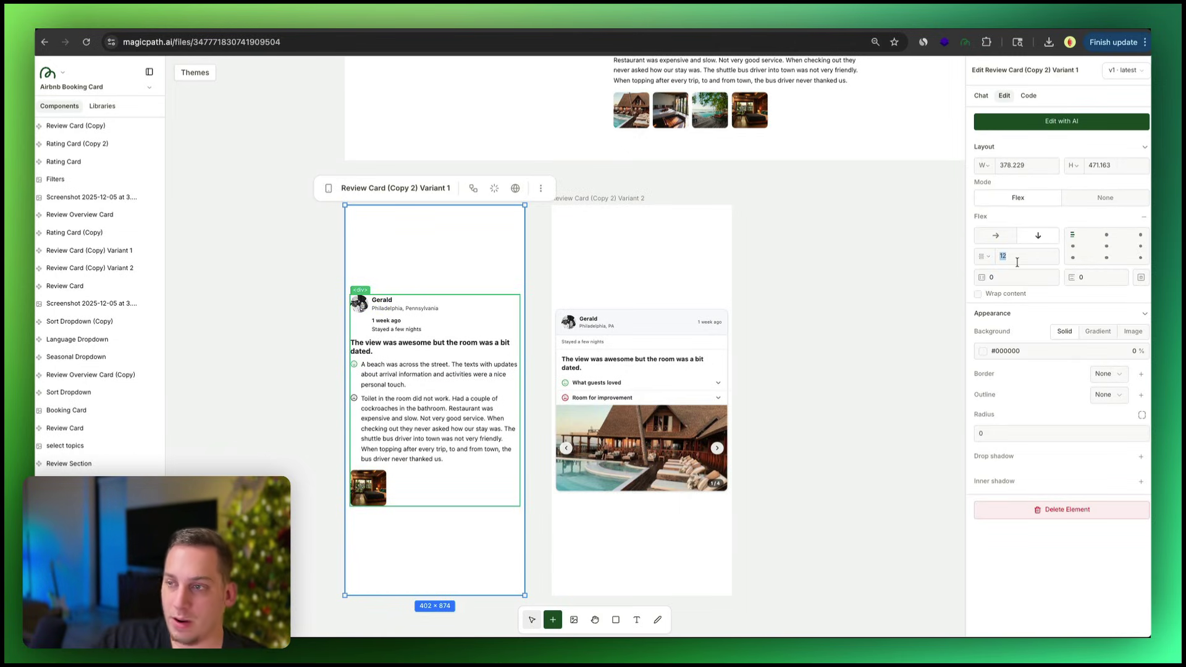
pyautogui.write('72')
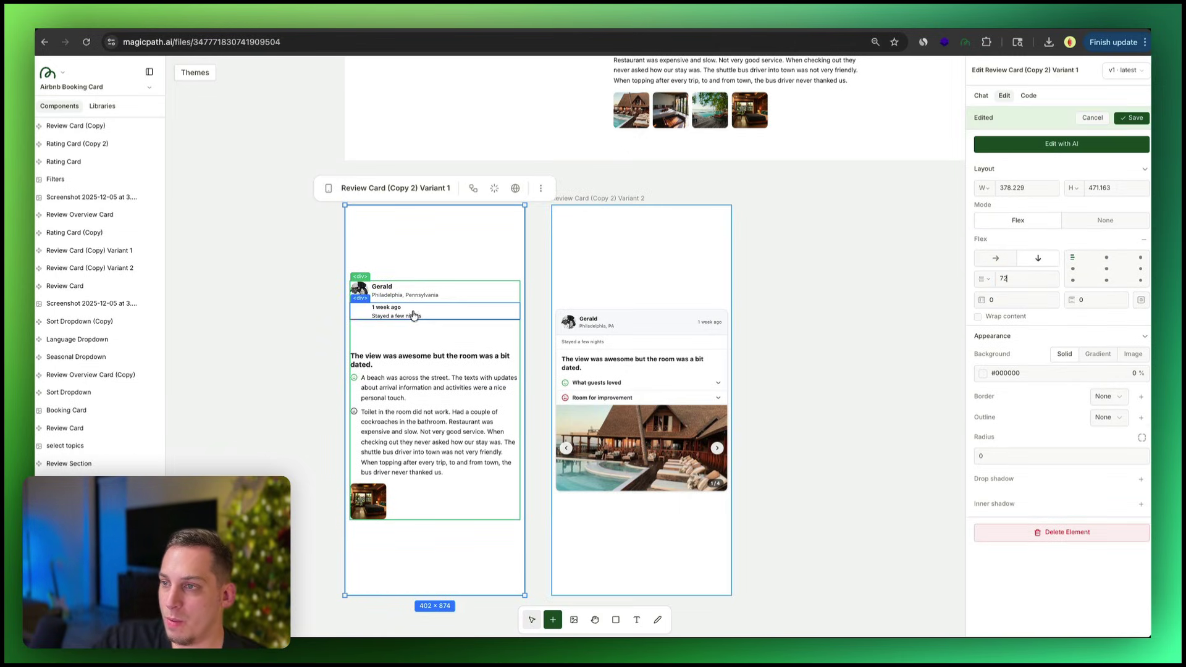
pyautogui.click(410, 311)
pyautogui.click(1007, 221)
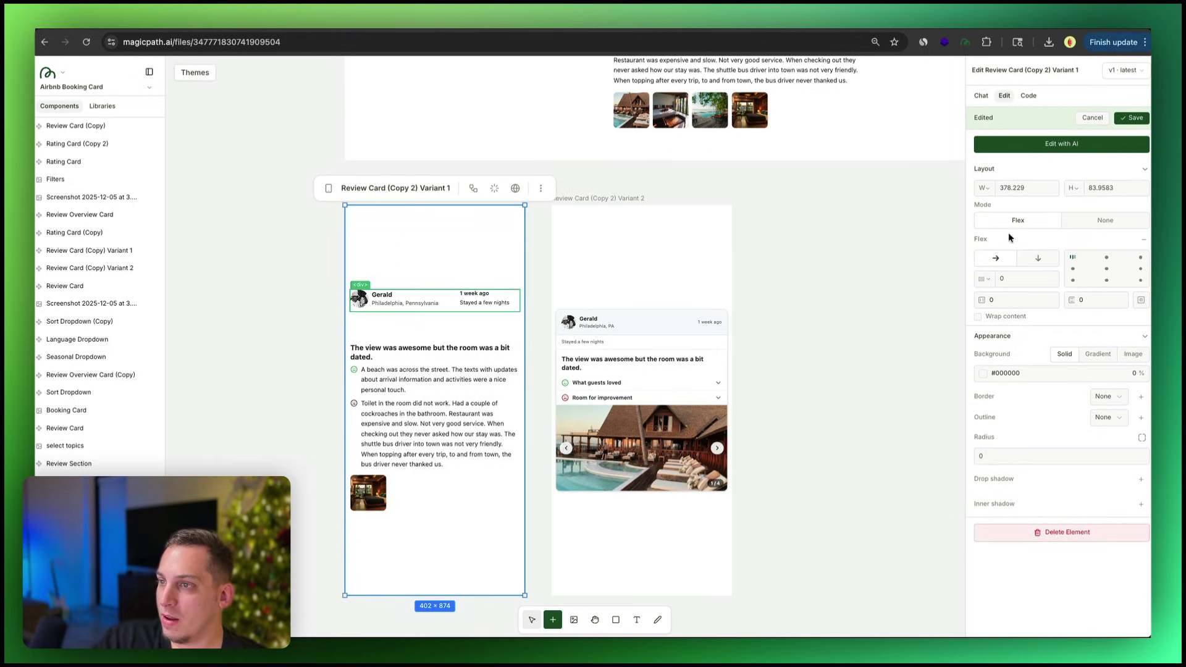
# Make the '1 week ago' details block fit its content width and save Variant 1.
pyautogui.click(453, 304)
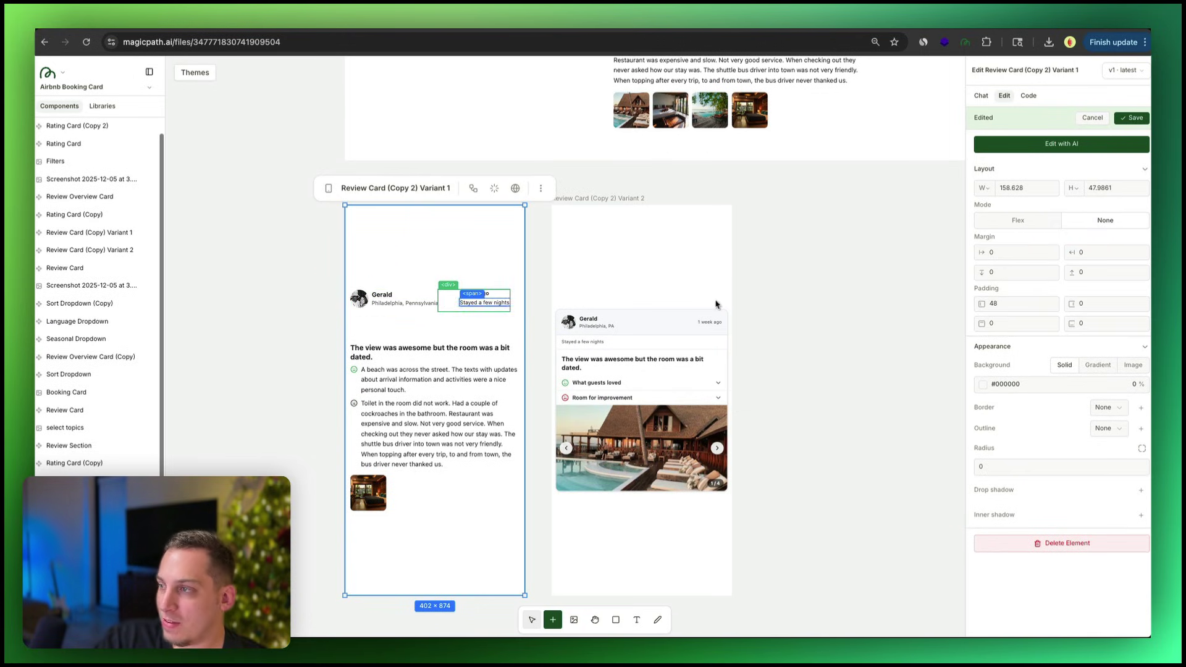
pyautogui.click(984, 188)
pyautogui.click(996, 222)
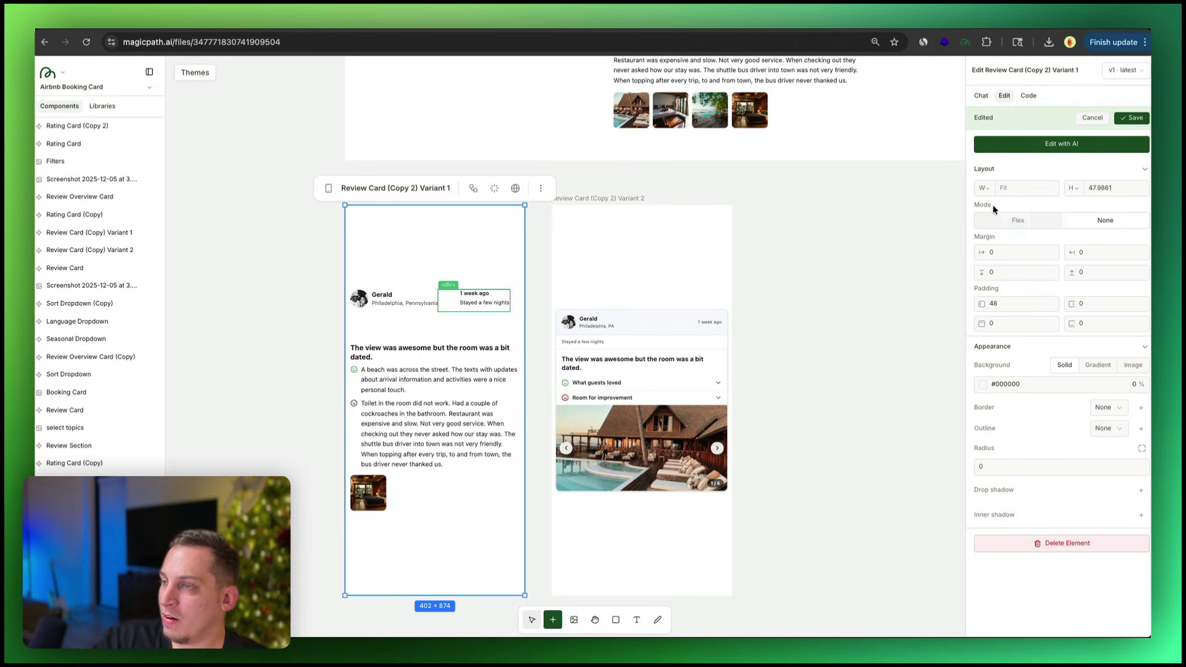
pyautogui.click(420, 343)
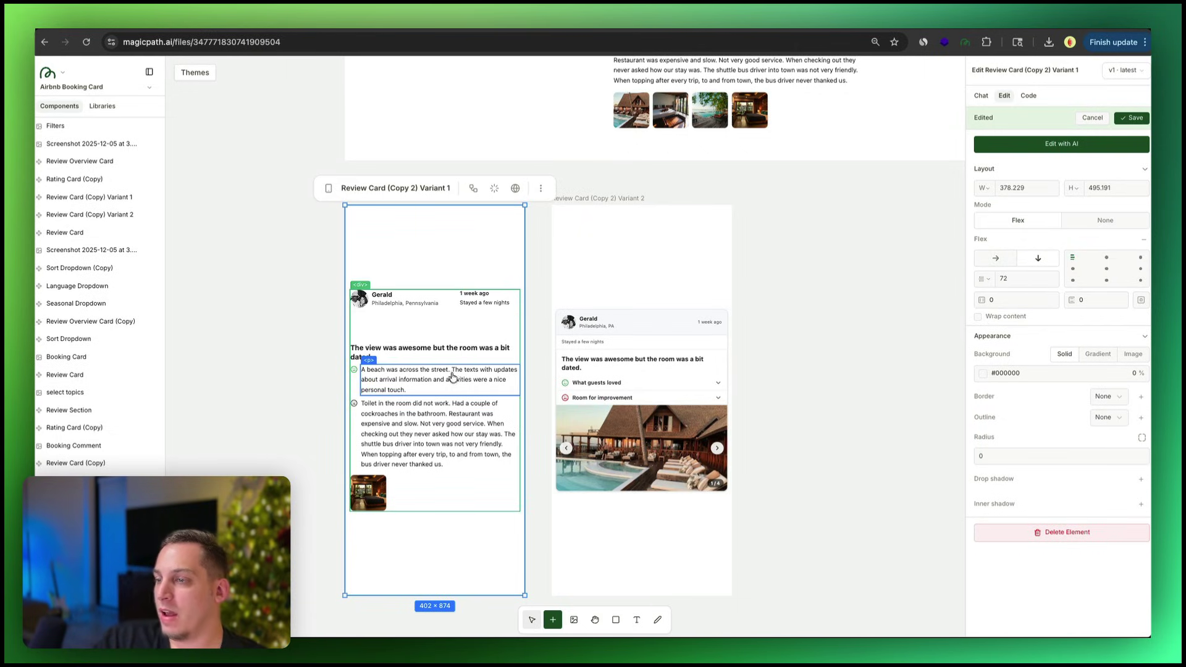
pyautogui.click(1147, 117)
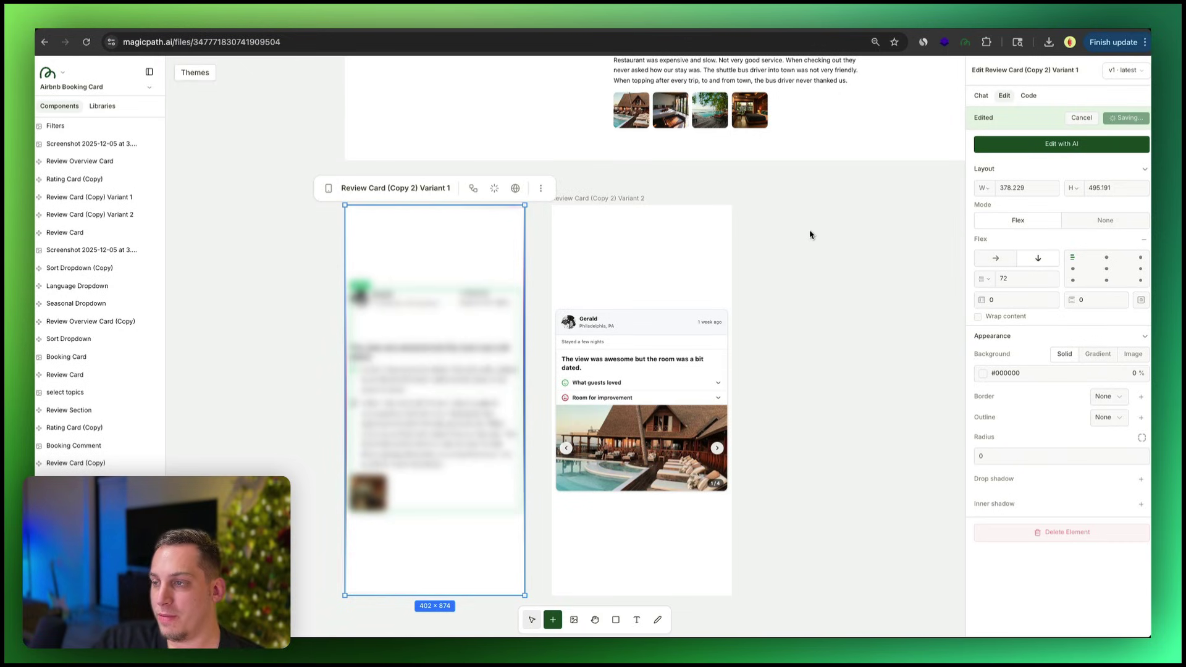
# Expand and collapse Variant 2's What guests loved and Room for improvement sections.
pyautogui.scroll(5, 770, 260)
pyautogui.click(686, 345)
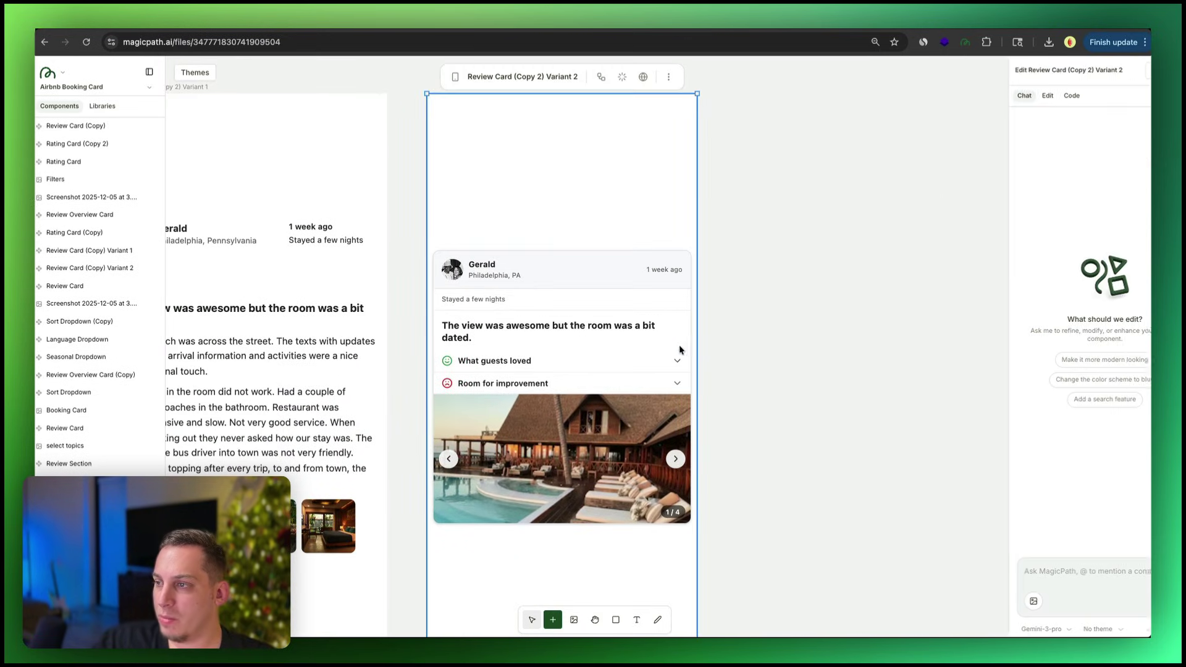
pyautogui.click(676, 360)
pyautogui.click(676, 405)
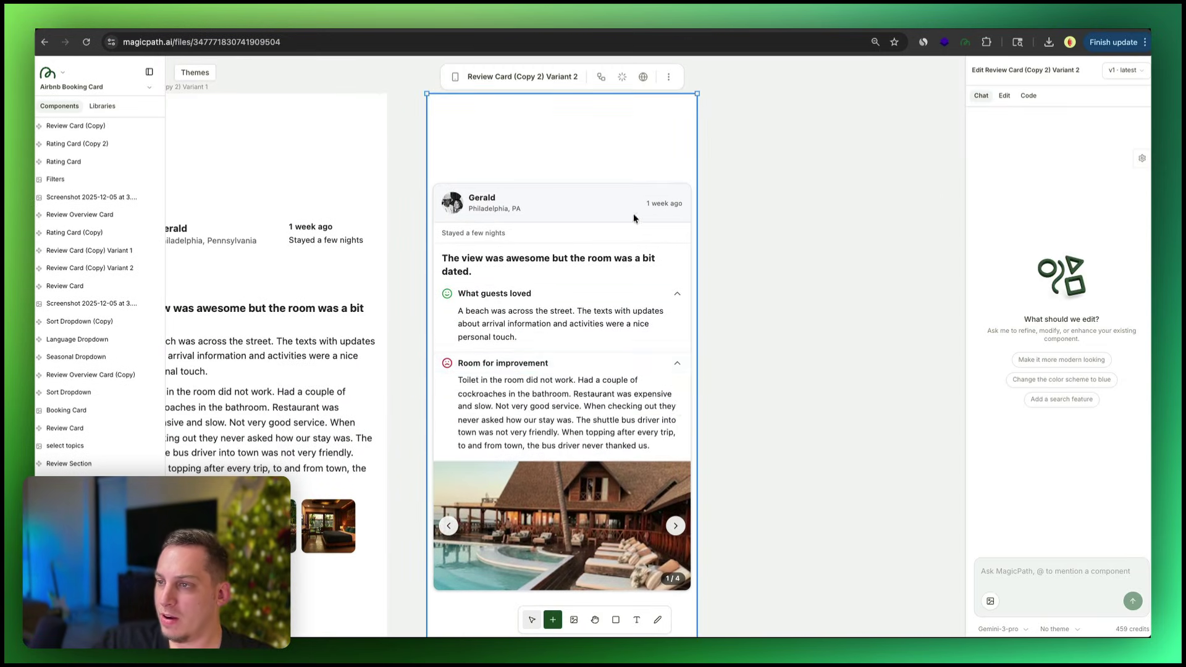
pyautogui.click(677, 293)
pyautogui.click(677, 339)
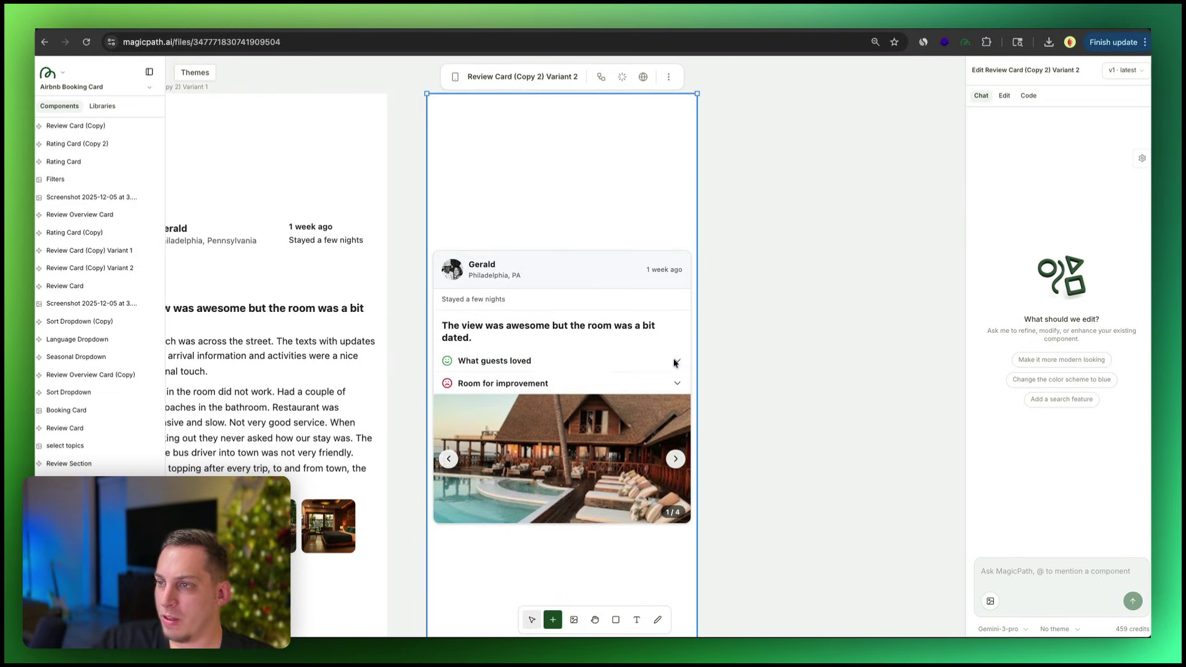
# Step Variant 2's photo carousel forward to the last photo and back again.
pyautogui.click(674, 459)
pyautogui.click(675, 459)
pyautogui.click(674, 459)
pyautogui.click(448, 463)
pyautogui.click(448, 463)
pyautogui.click(448, 463)
pyautogui.click(449, 459)
pyautogui.click(448, 459)
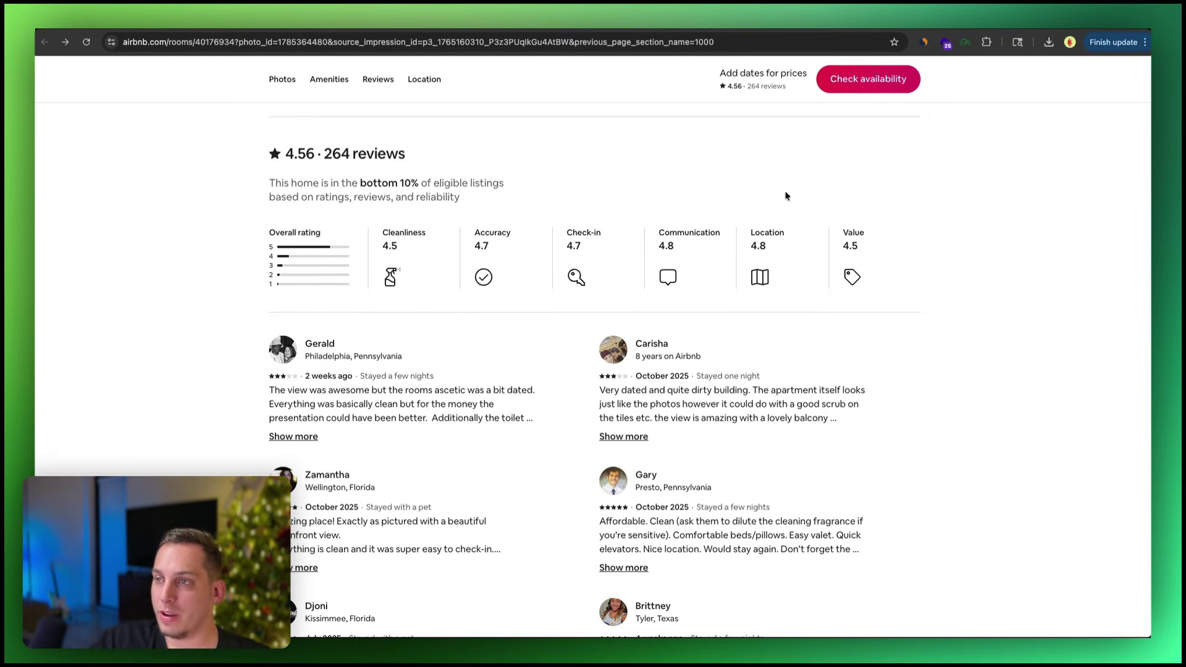
# Switch to Figma and open the Airbnb UI Kit file.
pyautogui.click(172, 32)
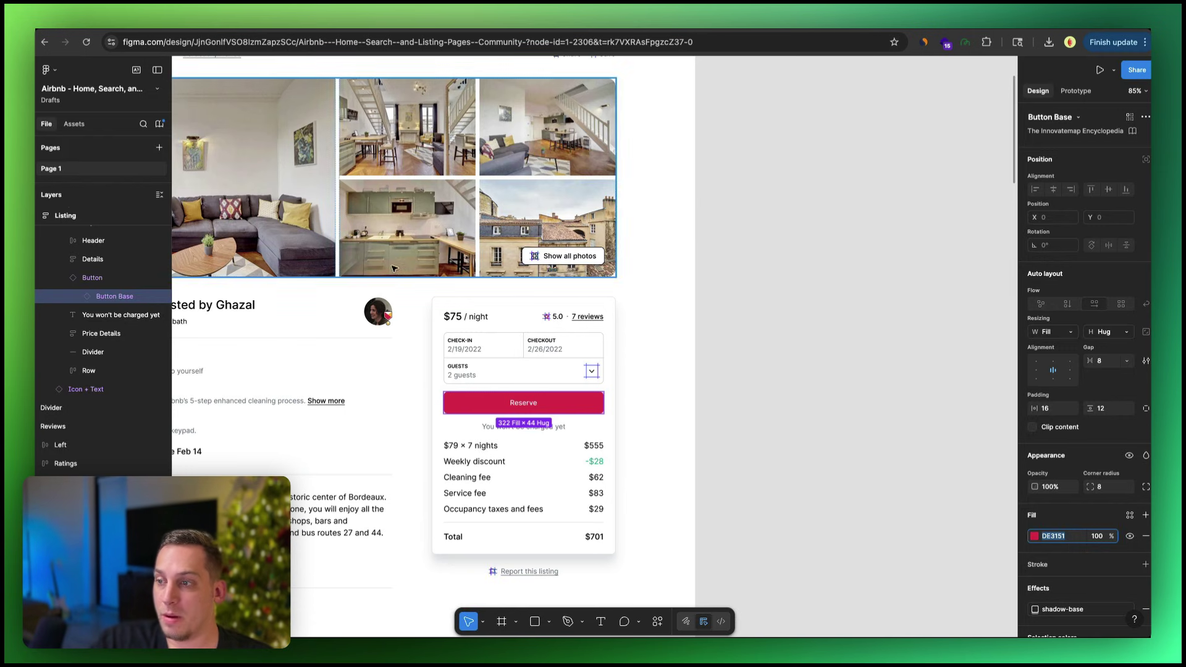
pyautogui.scroll(-5, 413, 256)
pyautogui.scroll(-5, 413, 256)
pyautogui.scroll(-5, 412, 256)
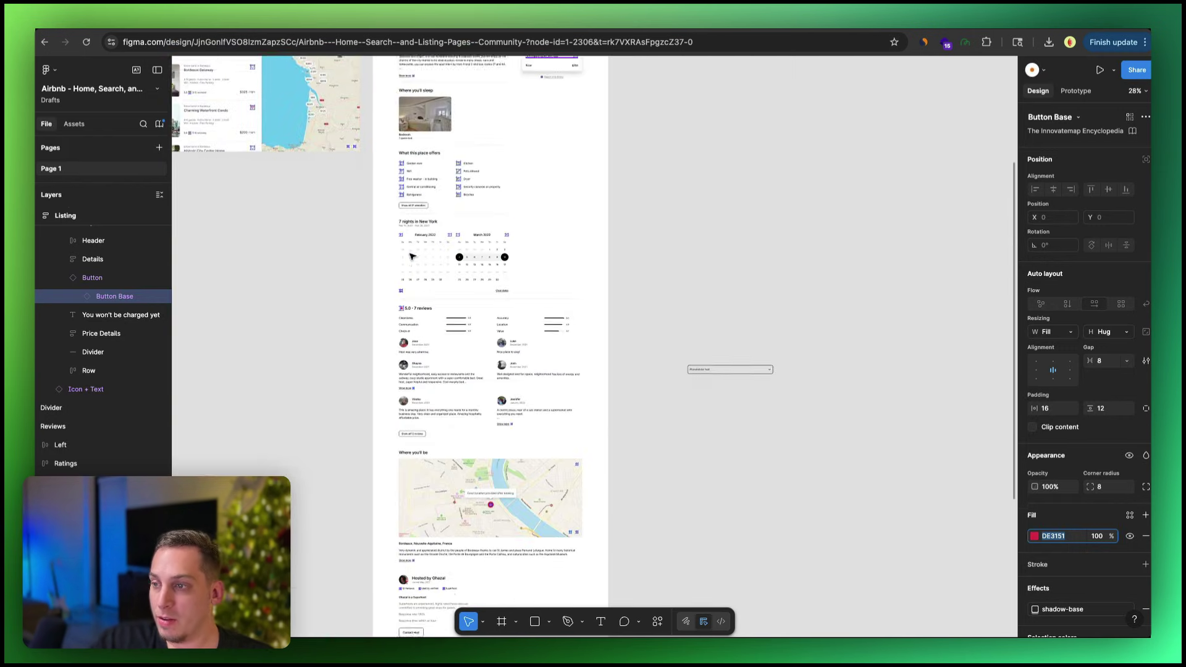
pyautogui.scroll(8, 412, 256)
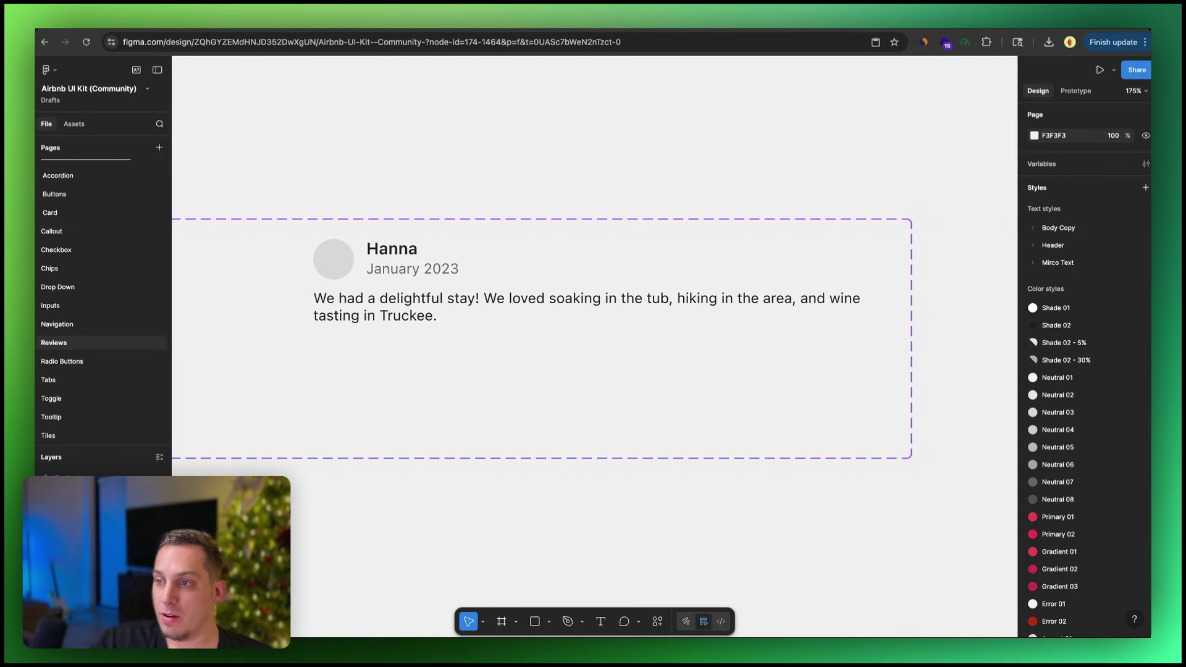
pyautogui.click(274, 38)
# Inspect the first dropdown on the Drop Down page in Dev Mode.
pyautogui.click(79, 287)
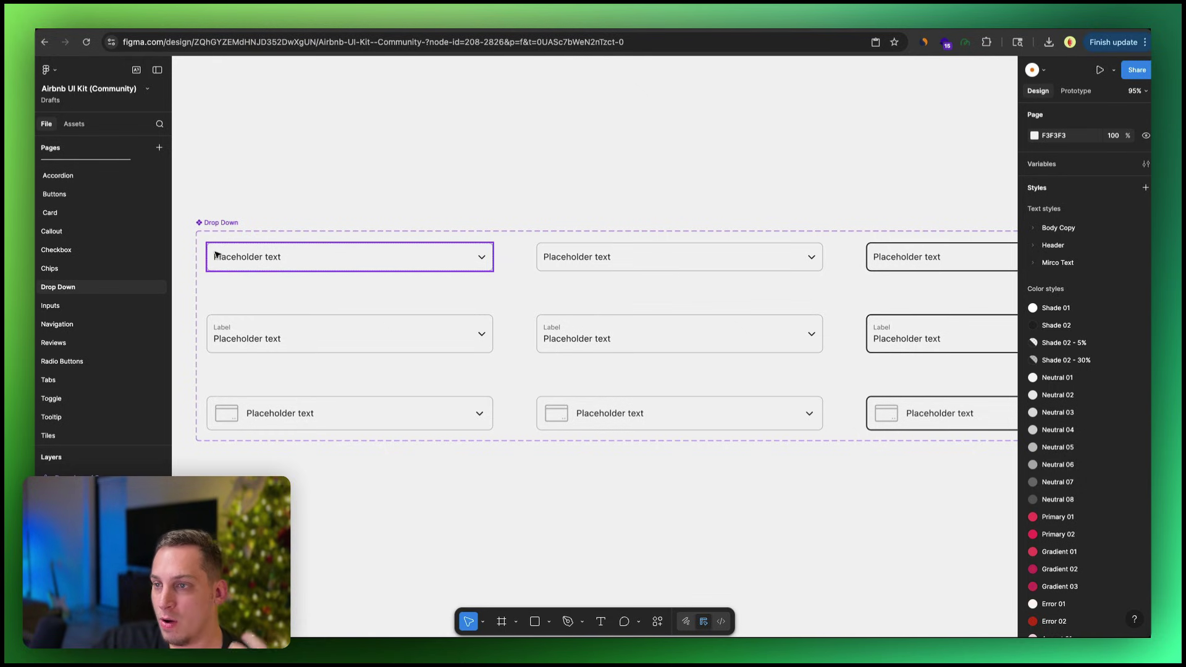
pyautogui.click(210, 250)
pyautogui.click(717, 621)
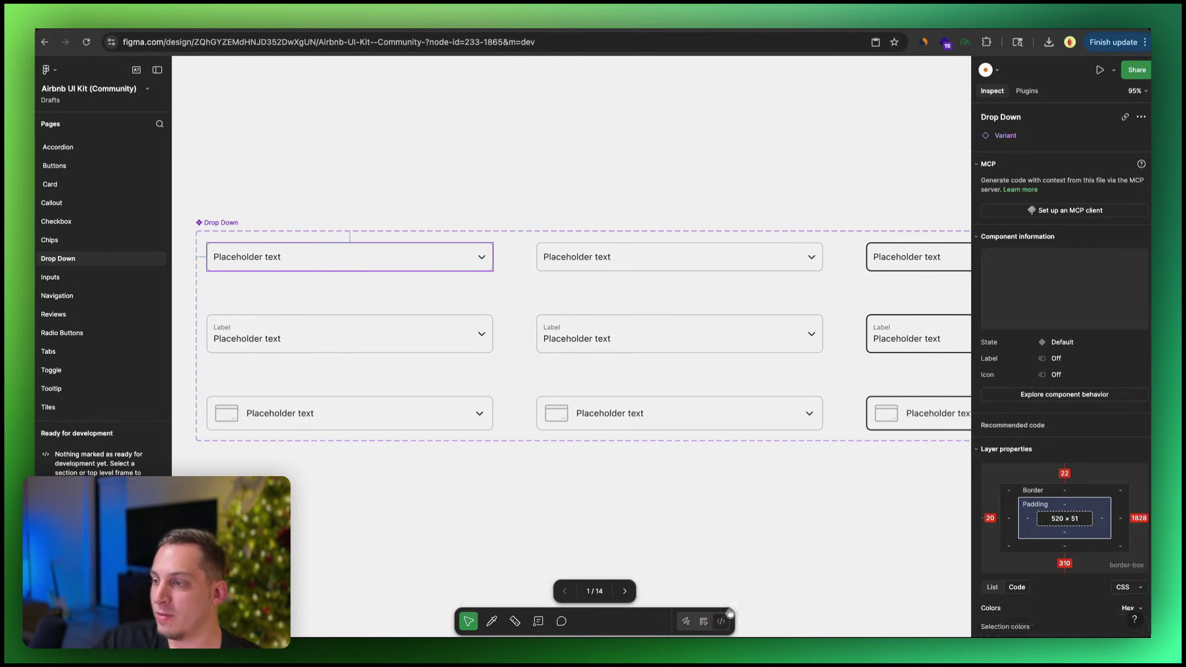
pyautogui.scroll(-3, 1044, 475)
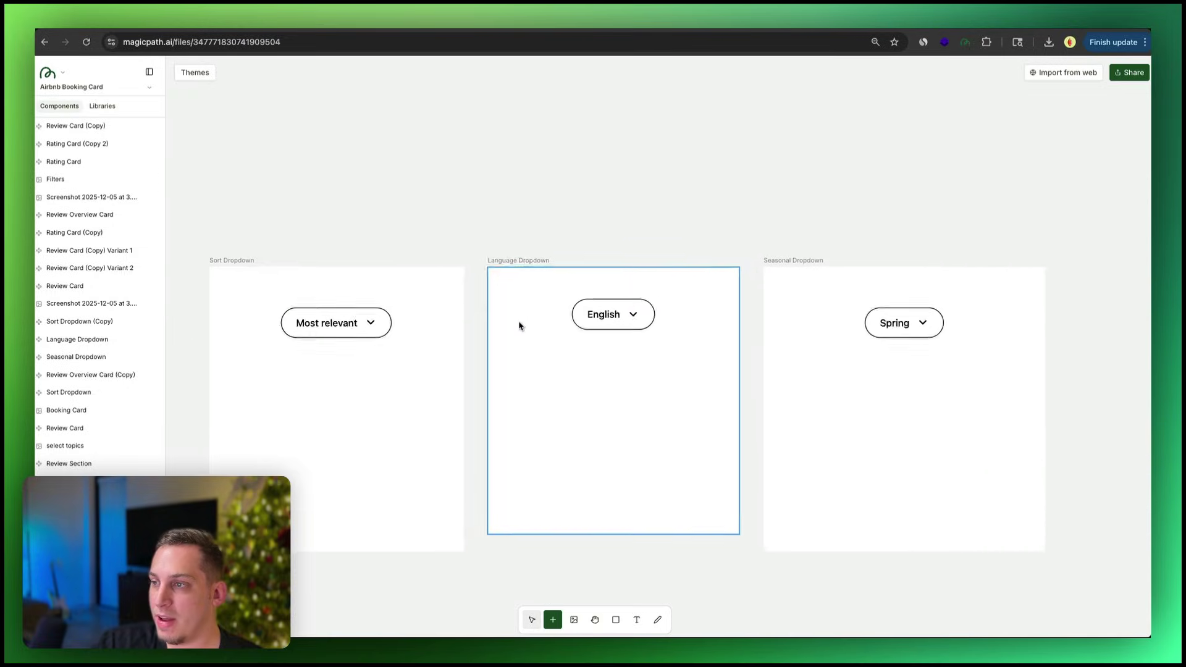
# Resize the Sort Dropdown frame to 477 px tall and preview its Most relevant options.
pyautogui.click(398, 305)
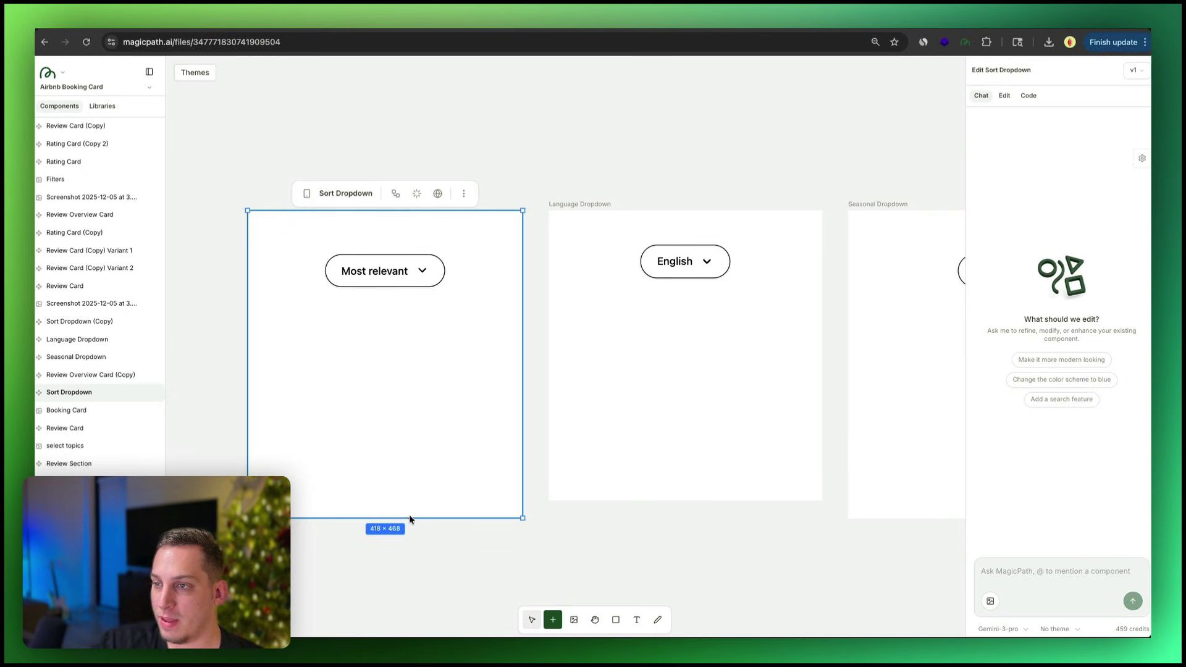
pyautogui.moveTo(407, 517)
pyautogui.mouseDown()
pyautogui.moveTo(410, 418)
pyautogui.moveTo(409, 523)
pyautogui.mouseUp()
pyautogui.click(410, 283)
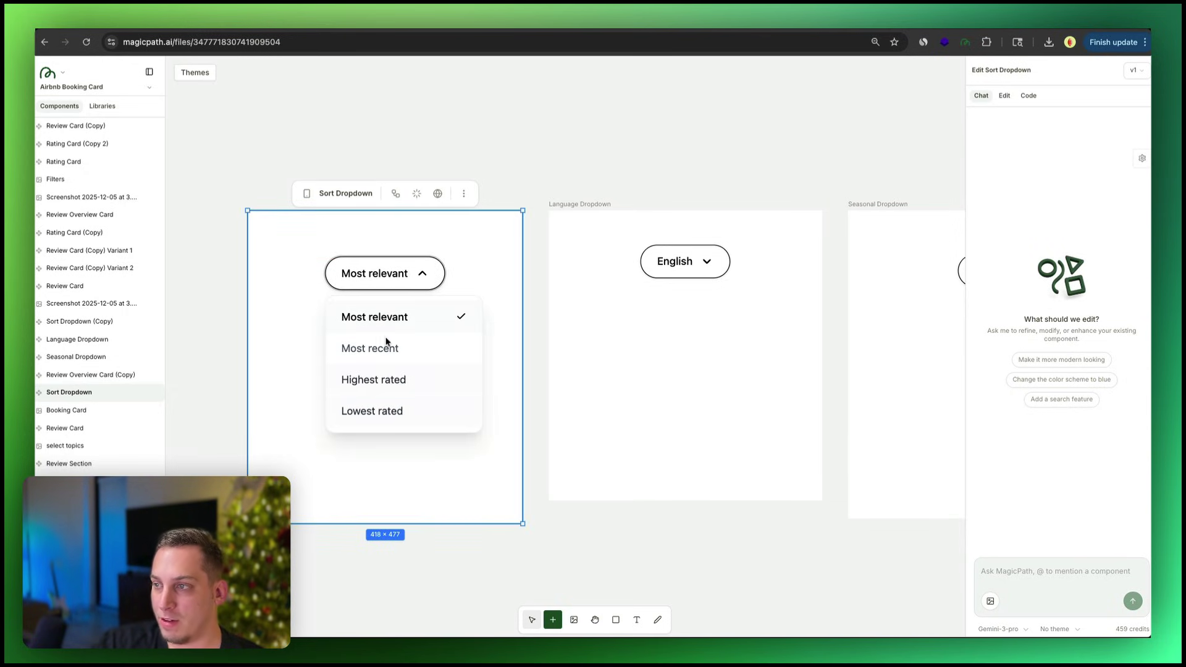
pyautogui.click(491, 277)
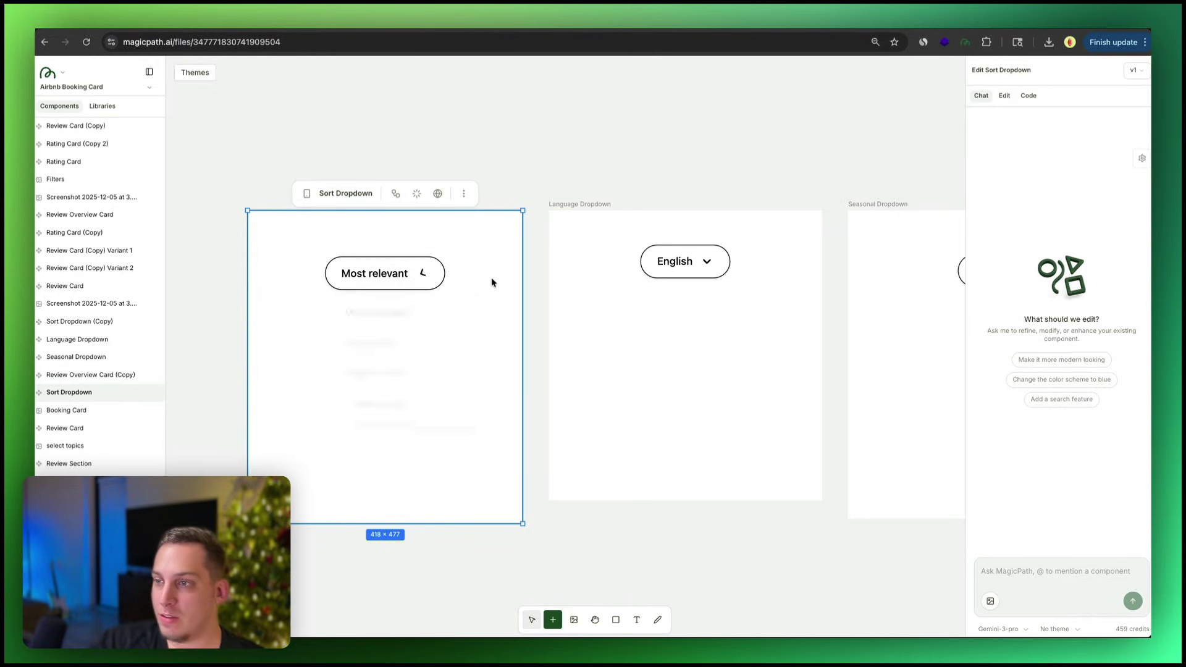
pyautogui.press('Escape')
# Check the Language and Seasonal Dropdown frames, previewing the Spring season options.
pyautogui.click(458, 240)
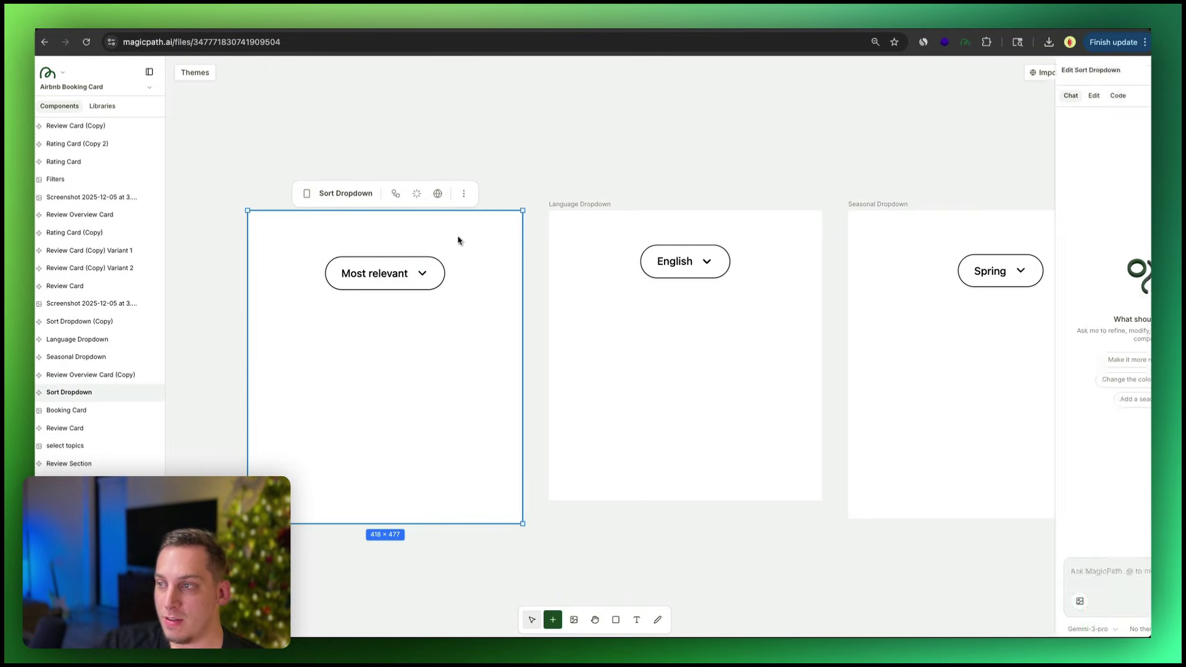
pyautogui.click(594, 259)
pyautogui.click(797, 124)
pyautogui.hscroll(4, 797, 154)
pyautogui.click(789, 272)
pyautogui.click(817, 260)
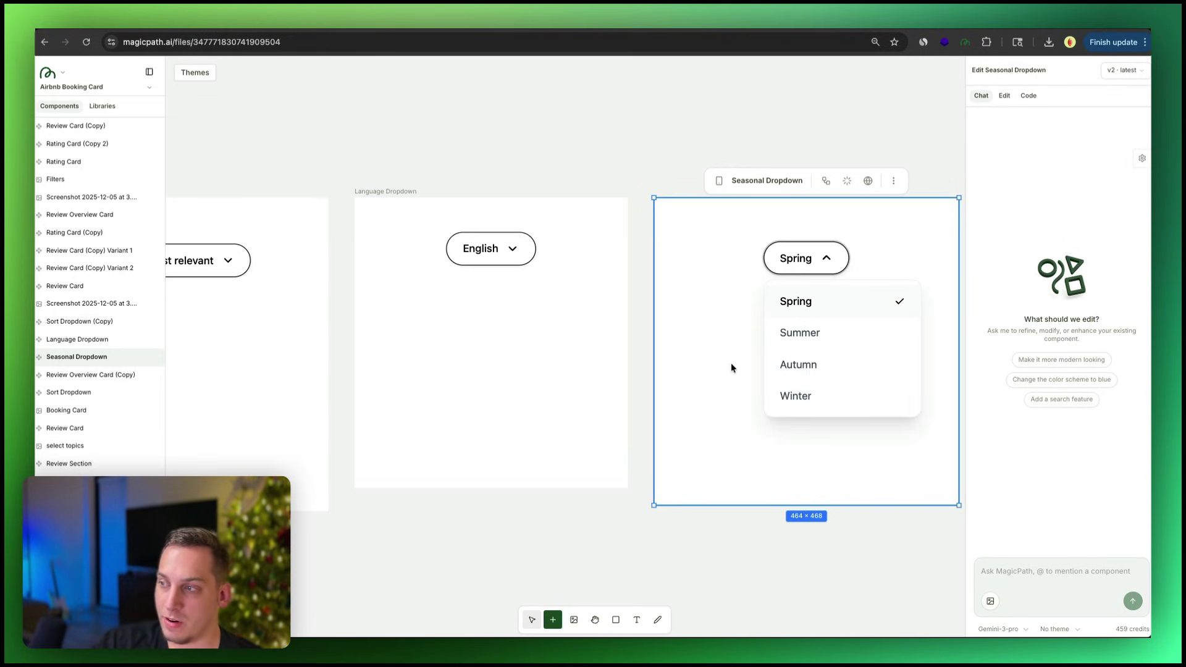
pyautogui.scroll(-5, 566, 418)
pyautogui.scroll(-2, 569, 419)
pyautogui.hscroll(6, 568, 419)
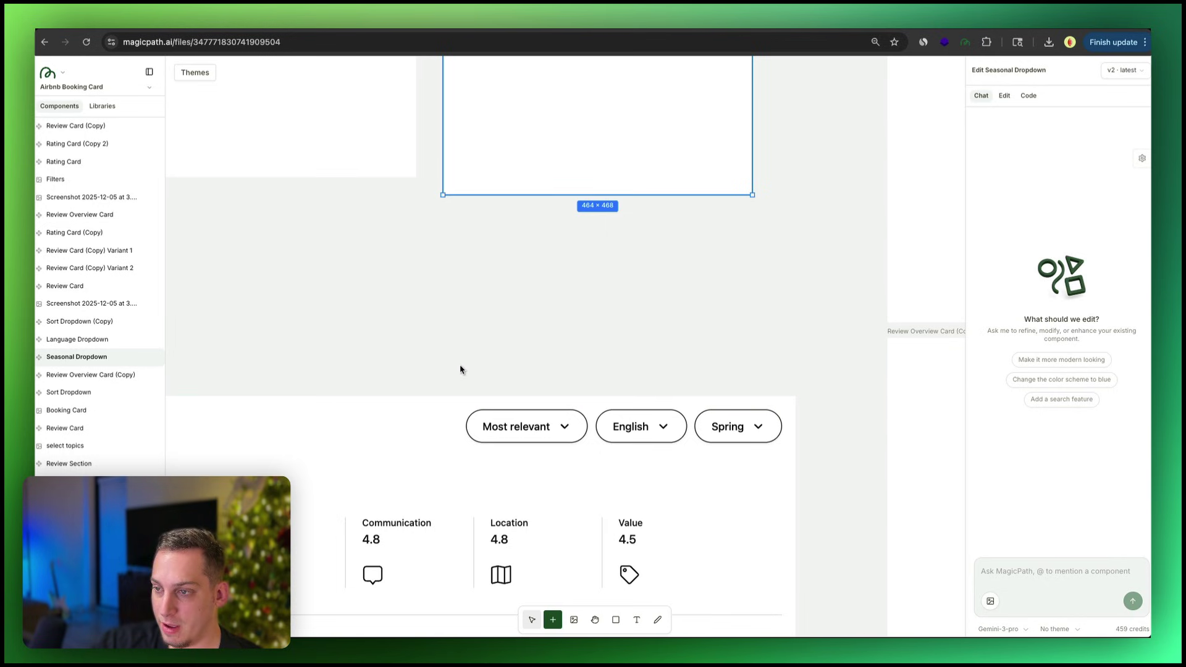
# Filter Rating Card (Copy 2)'s reviews by the Pool, Beach, then Shuttle topic chips.
pyautogui.hscroll(-6, 463, 368)
pyautogui.scroll(-1, 463, 368)
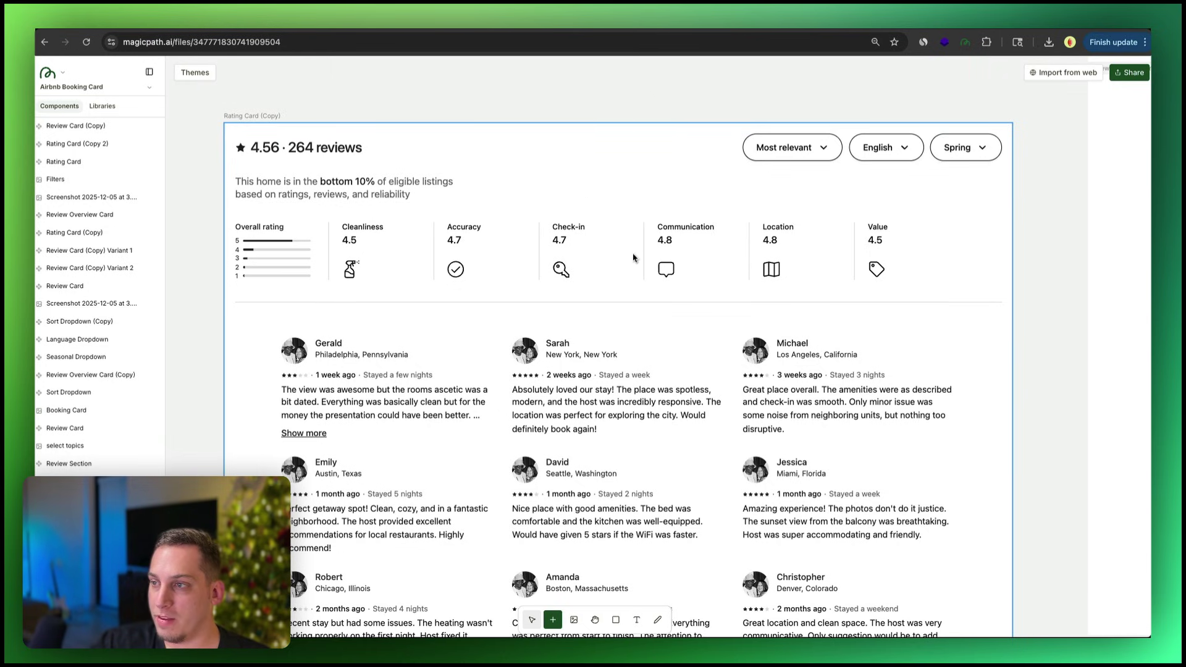
pyautogui.click(633, 257)
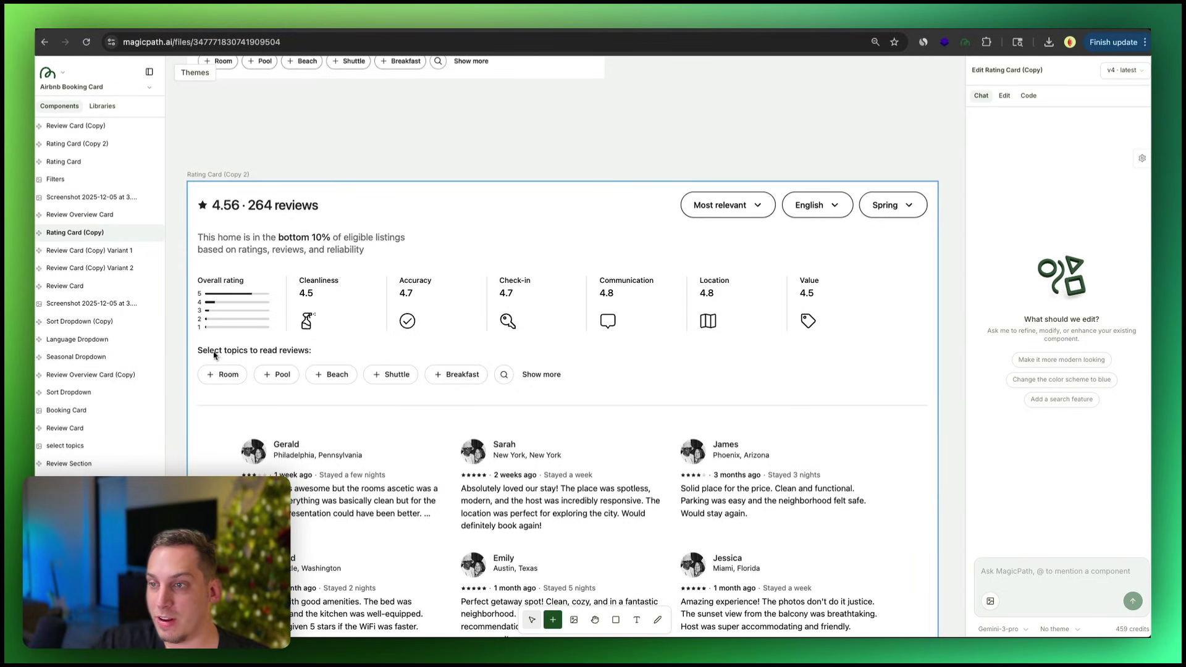
pyautogui.click(275, 376)
pyautogui.click(332, 378)
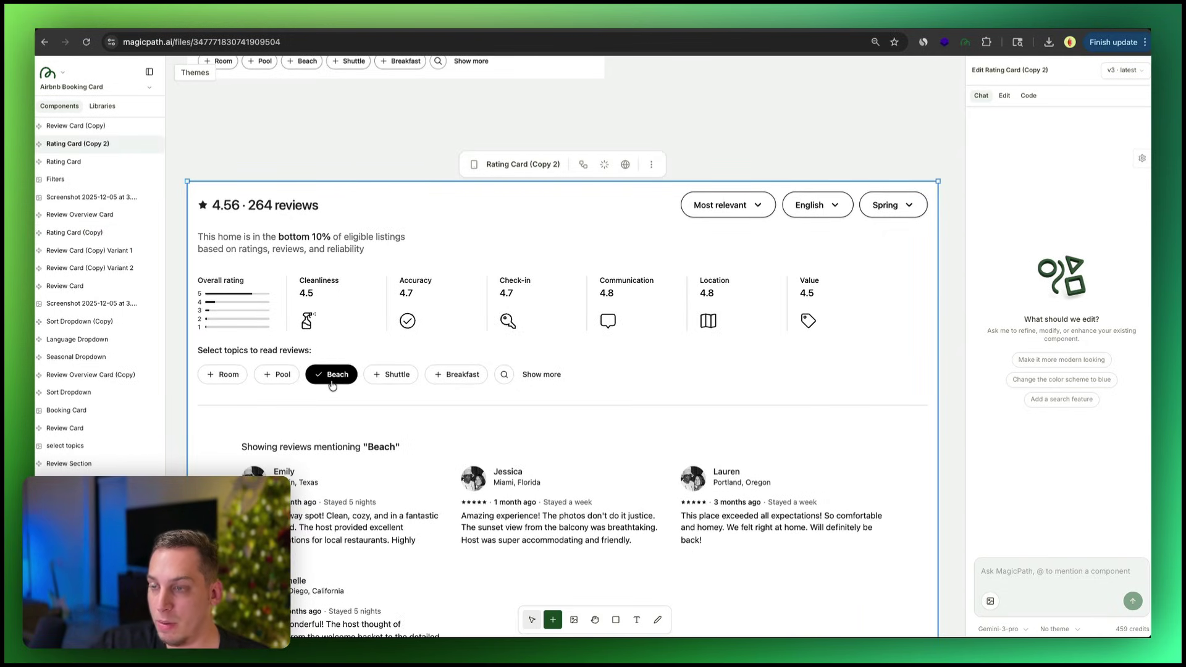
pyautogui.click(392, 374)
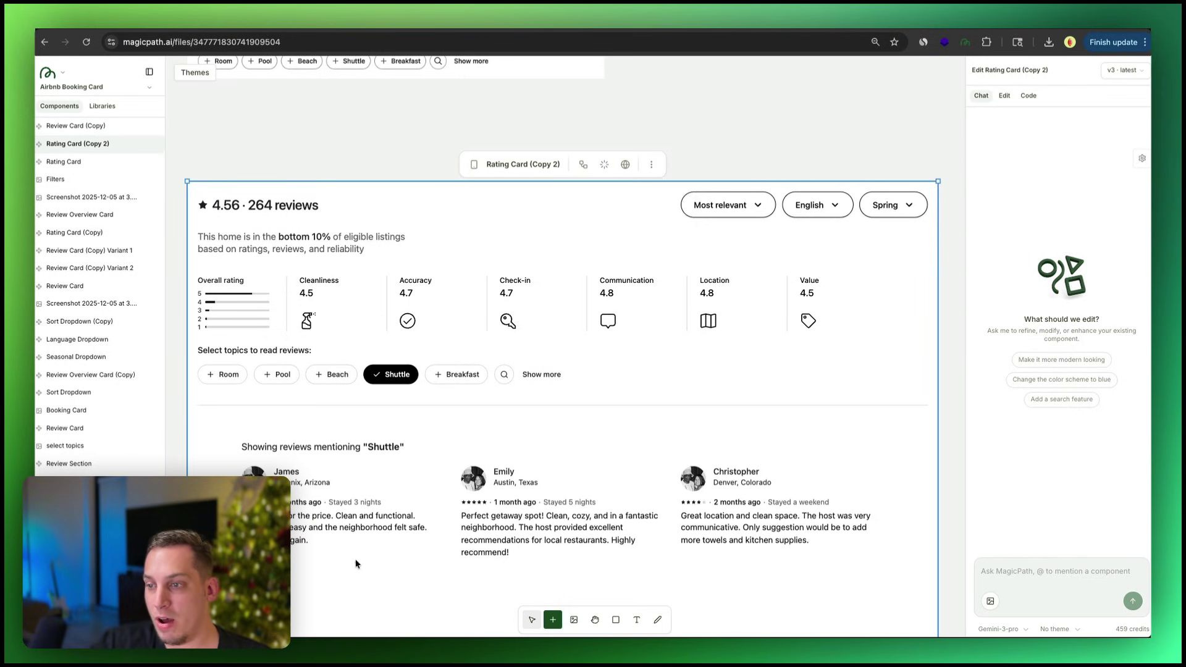
pyautogui.scroll(-1, 413, 463)
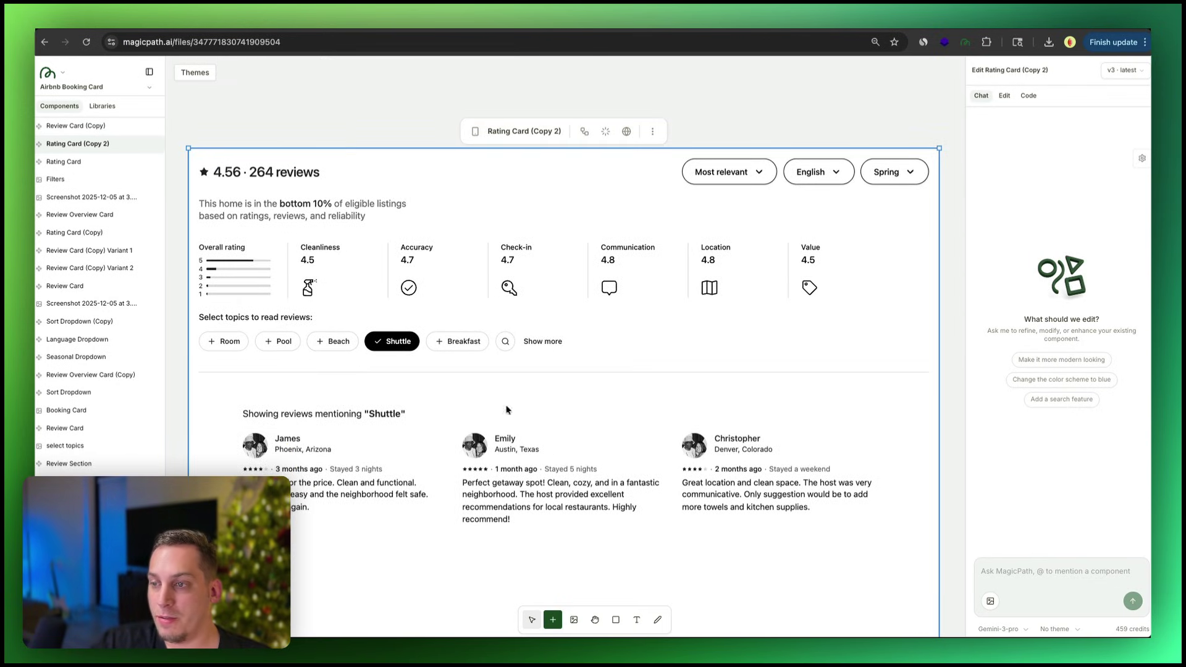
pyautogui.click(408, 415)
pyautogui.click(404, 415)
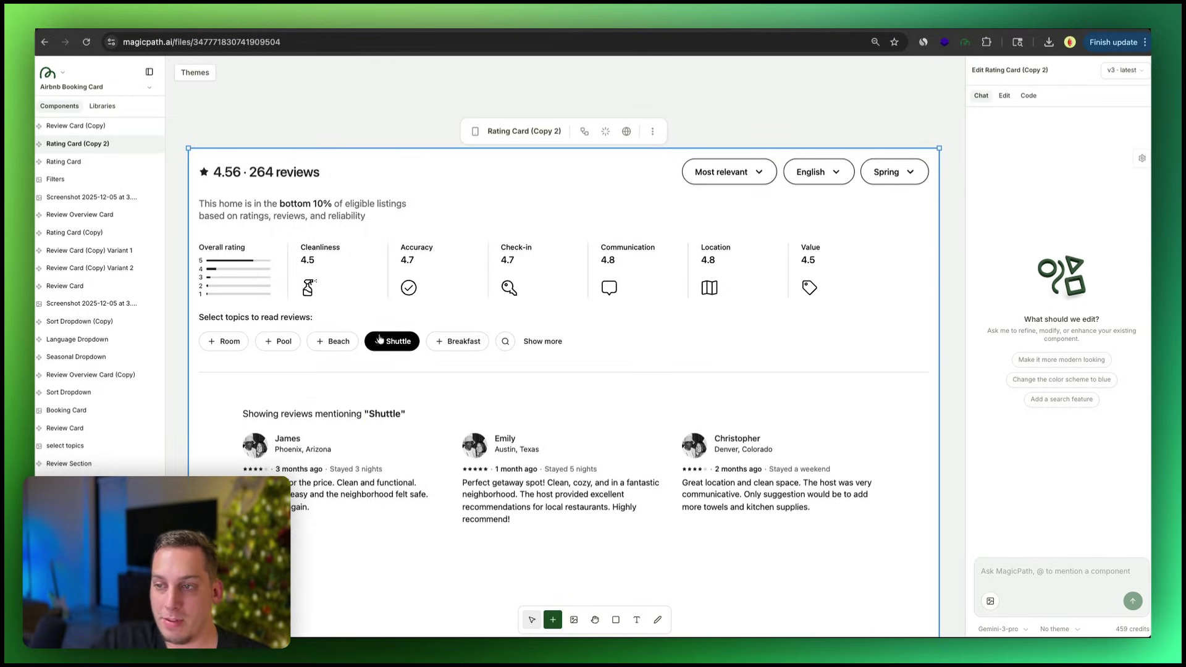
# Select the Review Overview Card in MagicPath, then switch to the Airbnb listing and scroll down.
pyautogui.press('Escape')
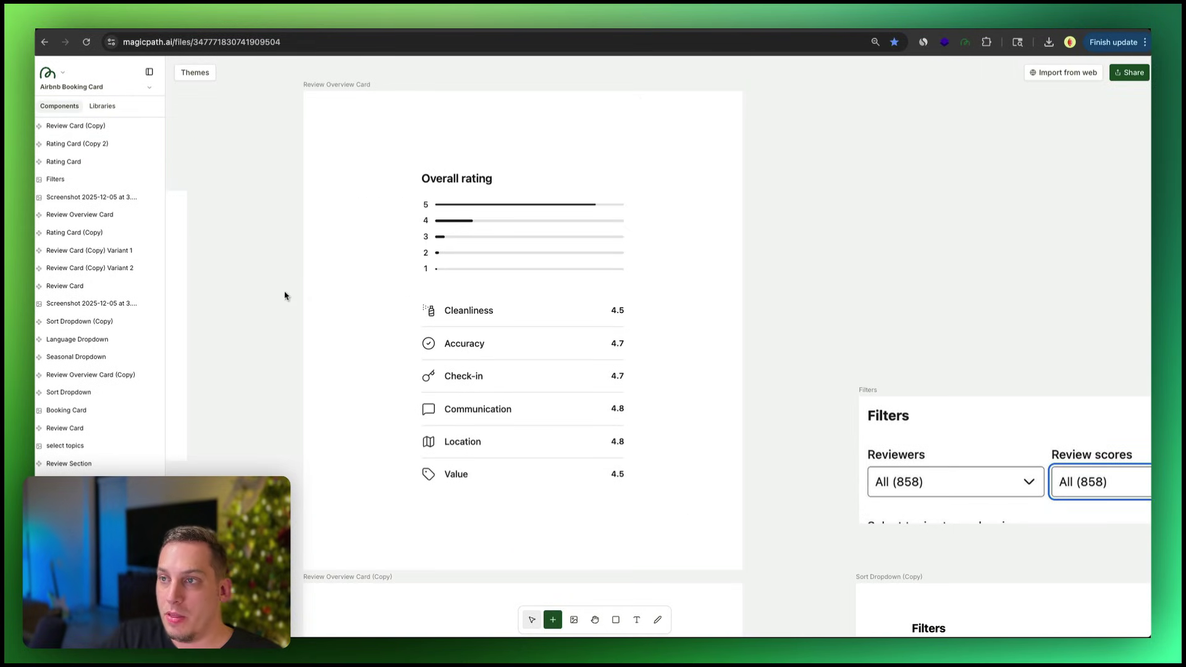
pyautogui.click(383, 267)
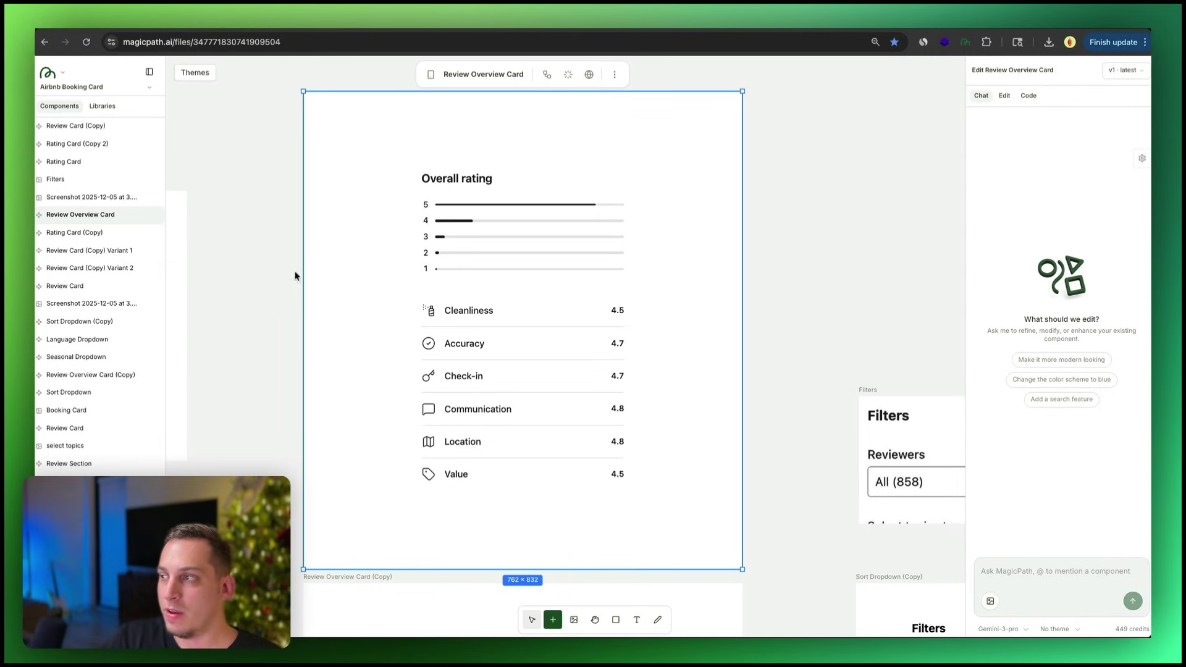
pyautogui.click(263, 279)
pyautogui.click(402, 283)
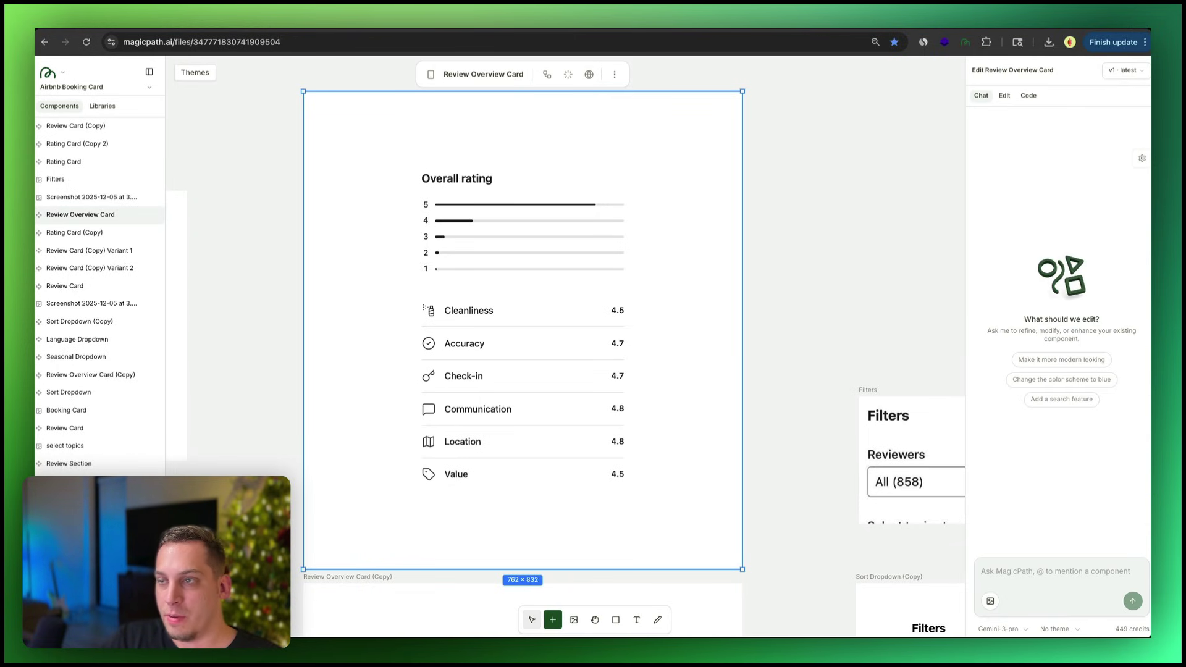
pyautogui.hotkey('ctrl', 'Tab')
pyautogui.scroll(-5, 296, 469)
# Review Airbnb's 264-review window with its 4.56 rating breakdown, then return to MagicPath.
pyautogui.click(291, 485)
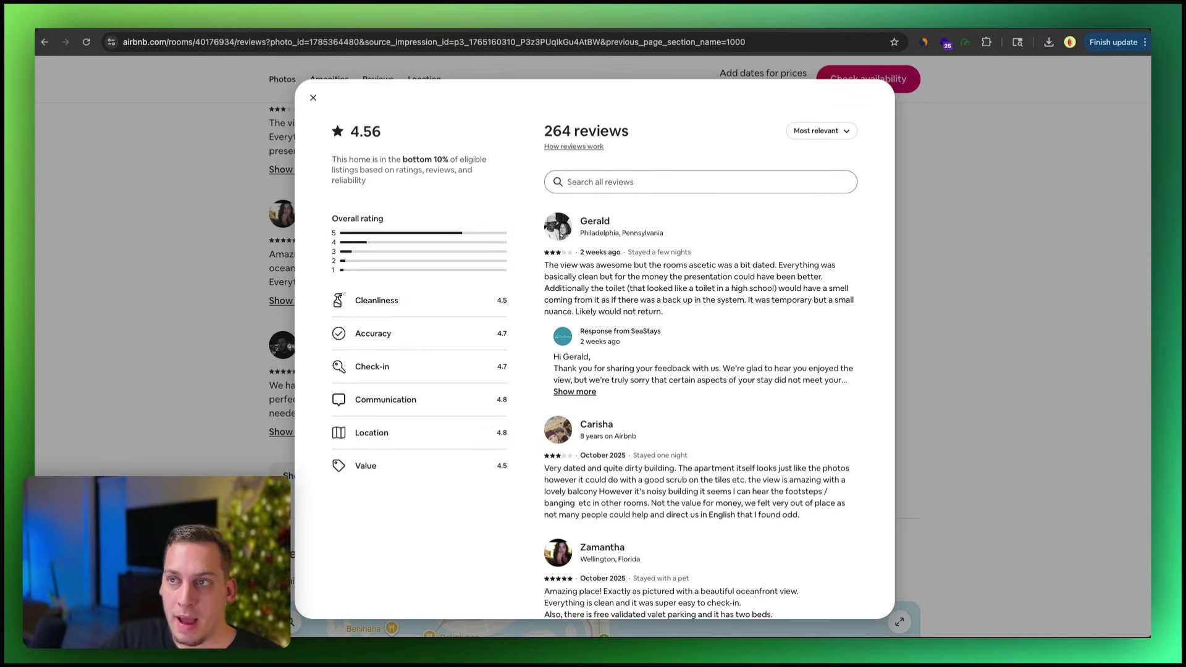
pyautogui.click(531, 34)
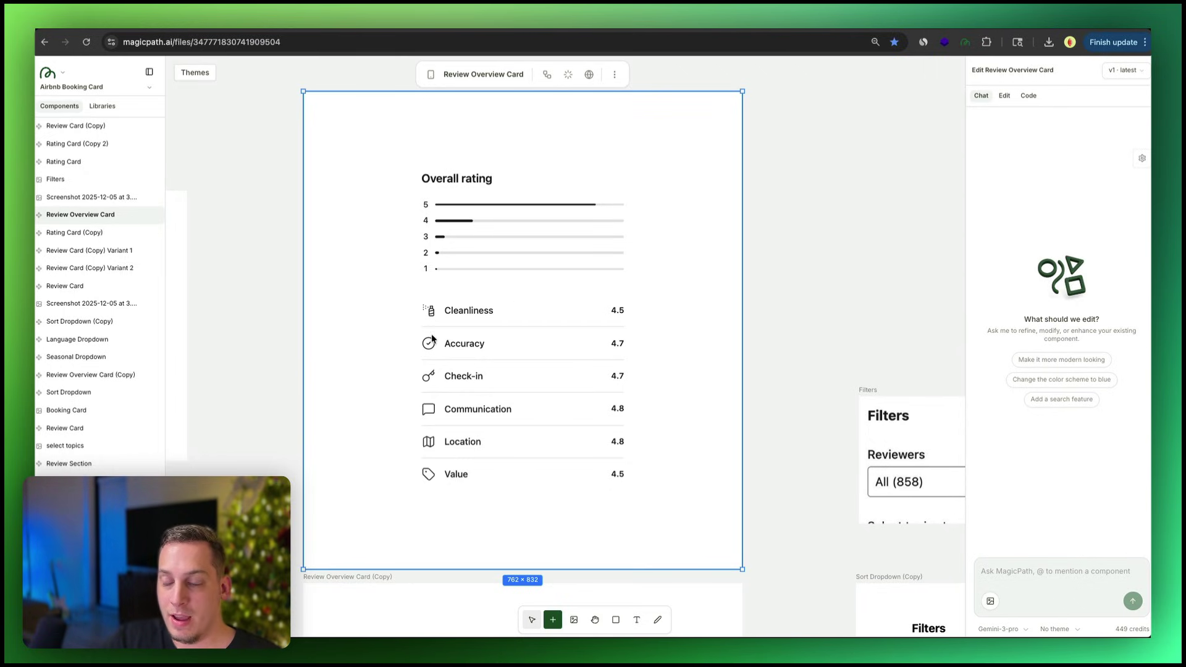
# Scroll the canvas to the Review Overview Card, now showing rating bars under each category score.
pyautogui.scroll(-10, 283, 381)
pyautogui.scroll(-2, 282, 382)
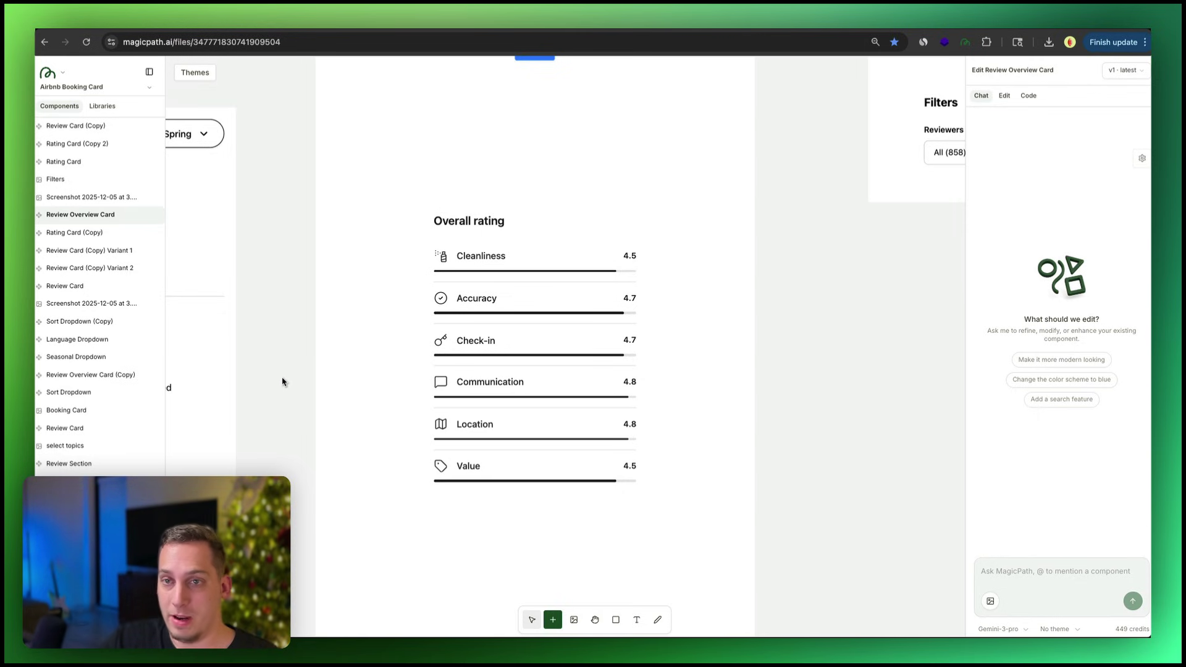
pyautogui.scroll(-5, 282, 382)
# Select Rating Card (Copy 2) and show its generated code, opening on LanguageDropdown.tsx.
pyautogui.click(259, 352)
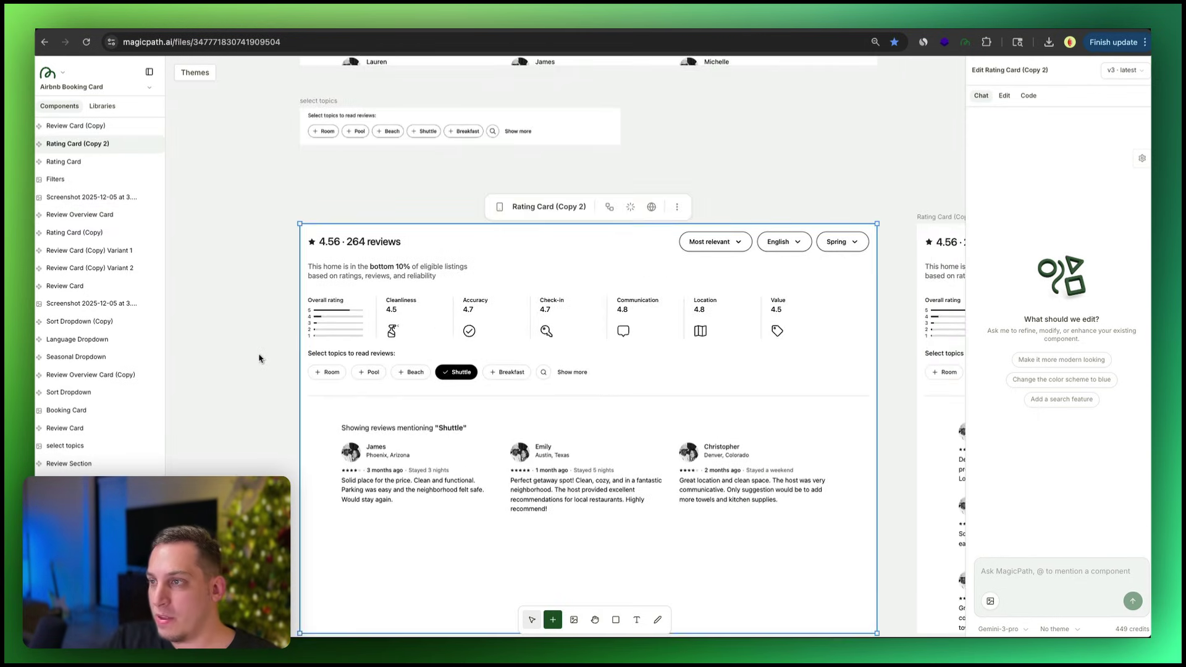
pyautogui.click(1022, 95)
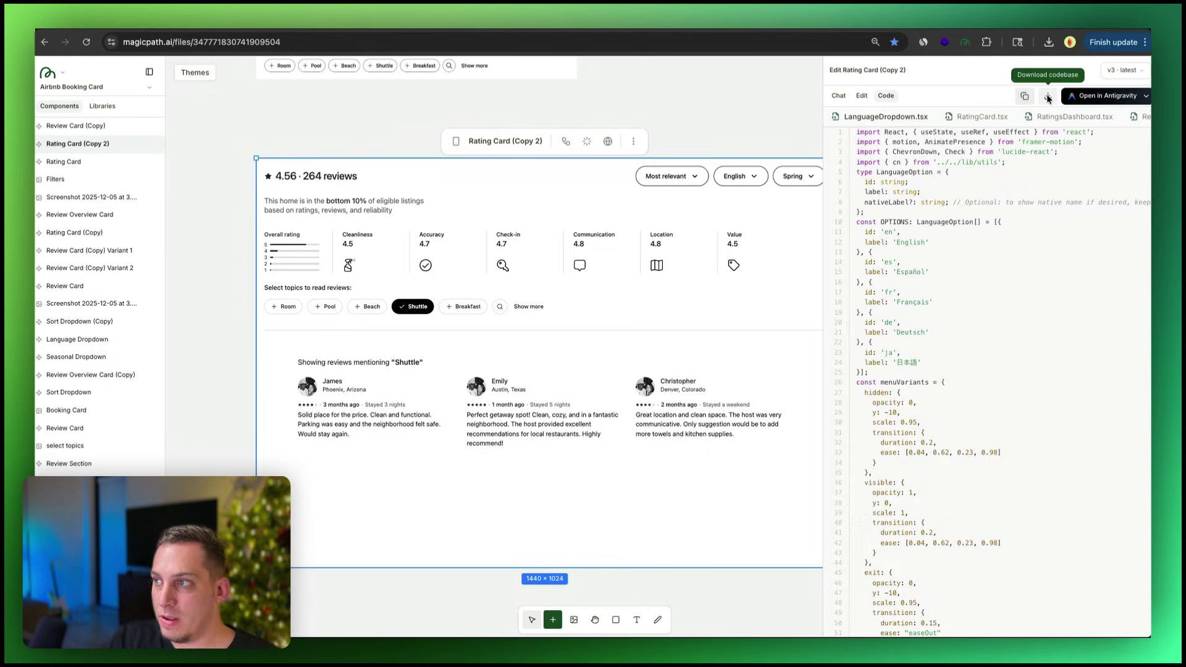